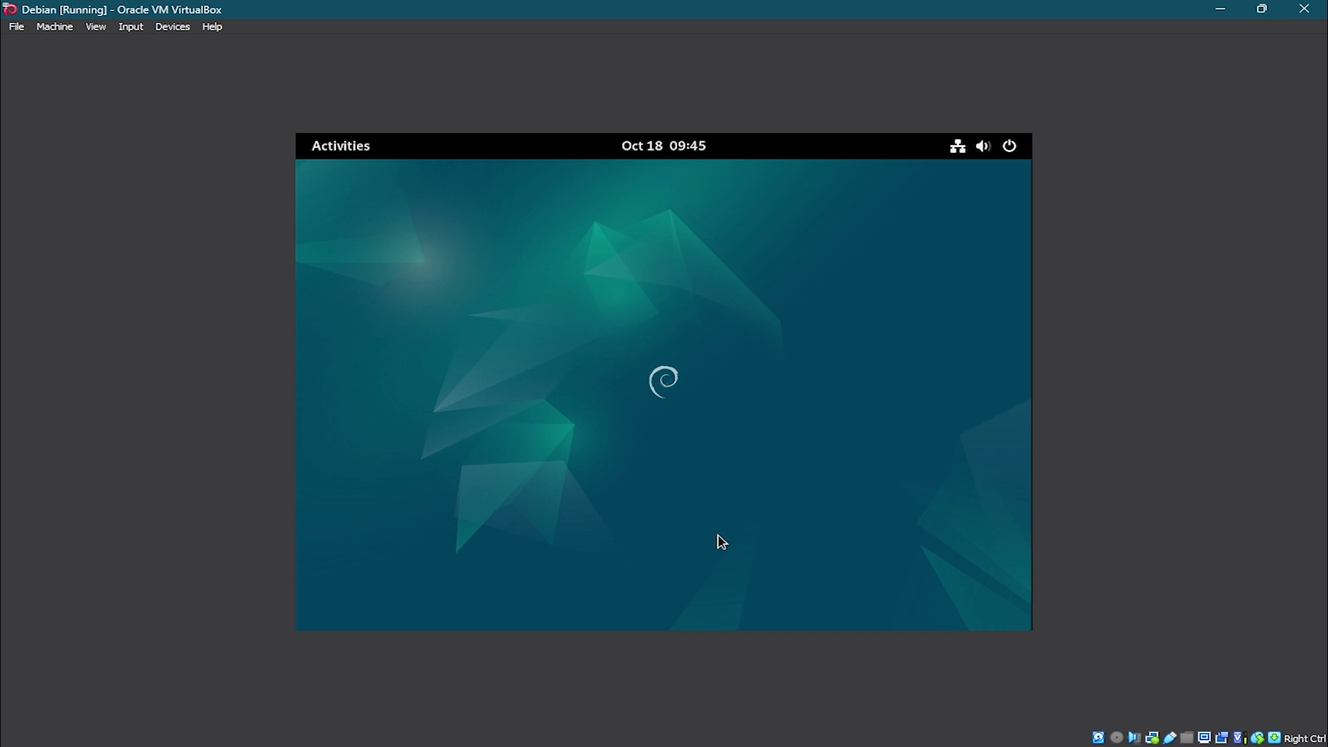
click(983, 145)
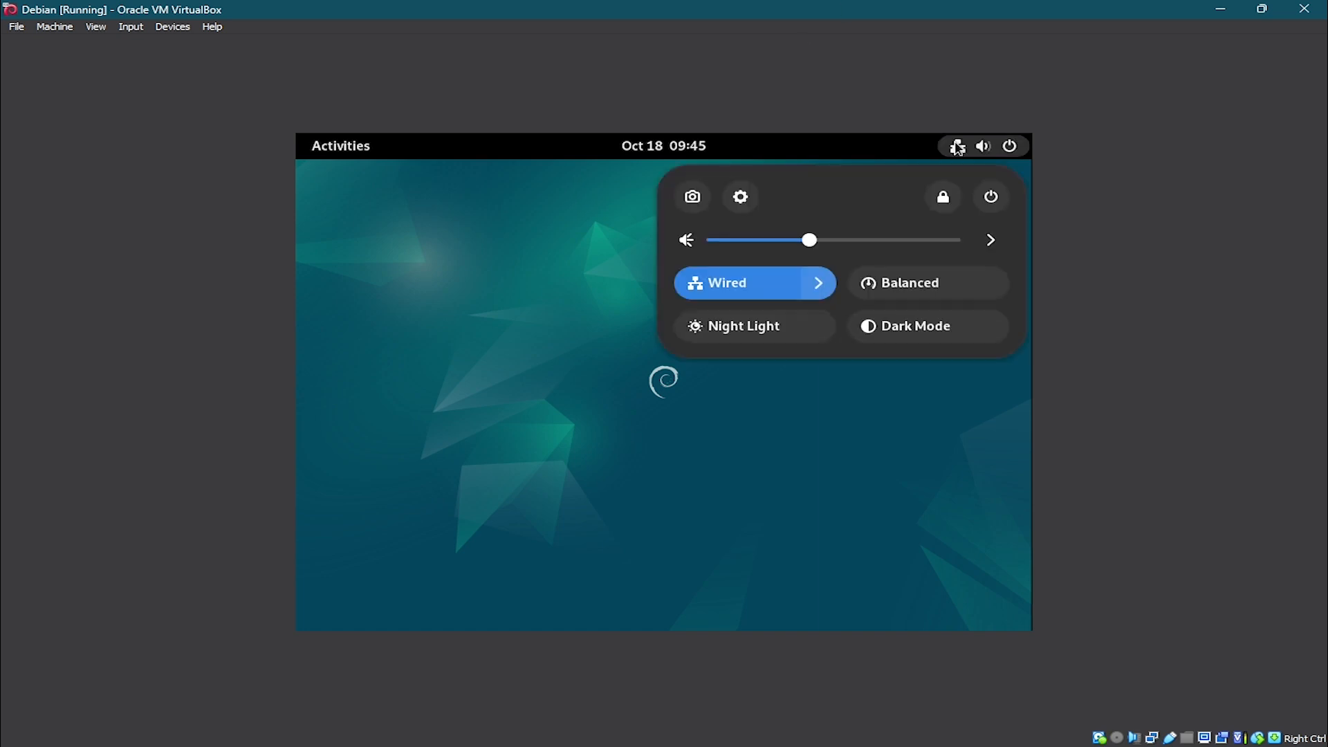
key(super)
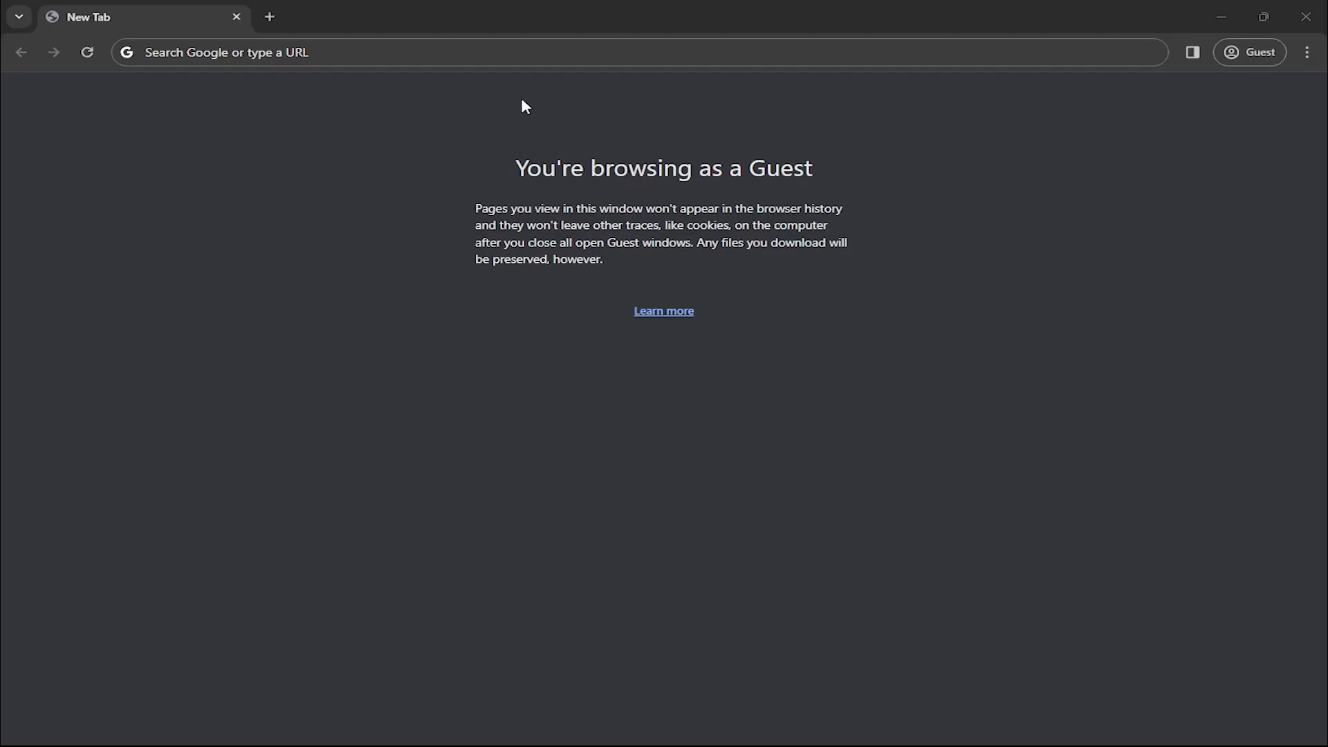
Search the web for Virtual Box and open the Oracle VM VirtualBox website.
click(485, 54)
text(Vir)
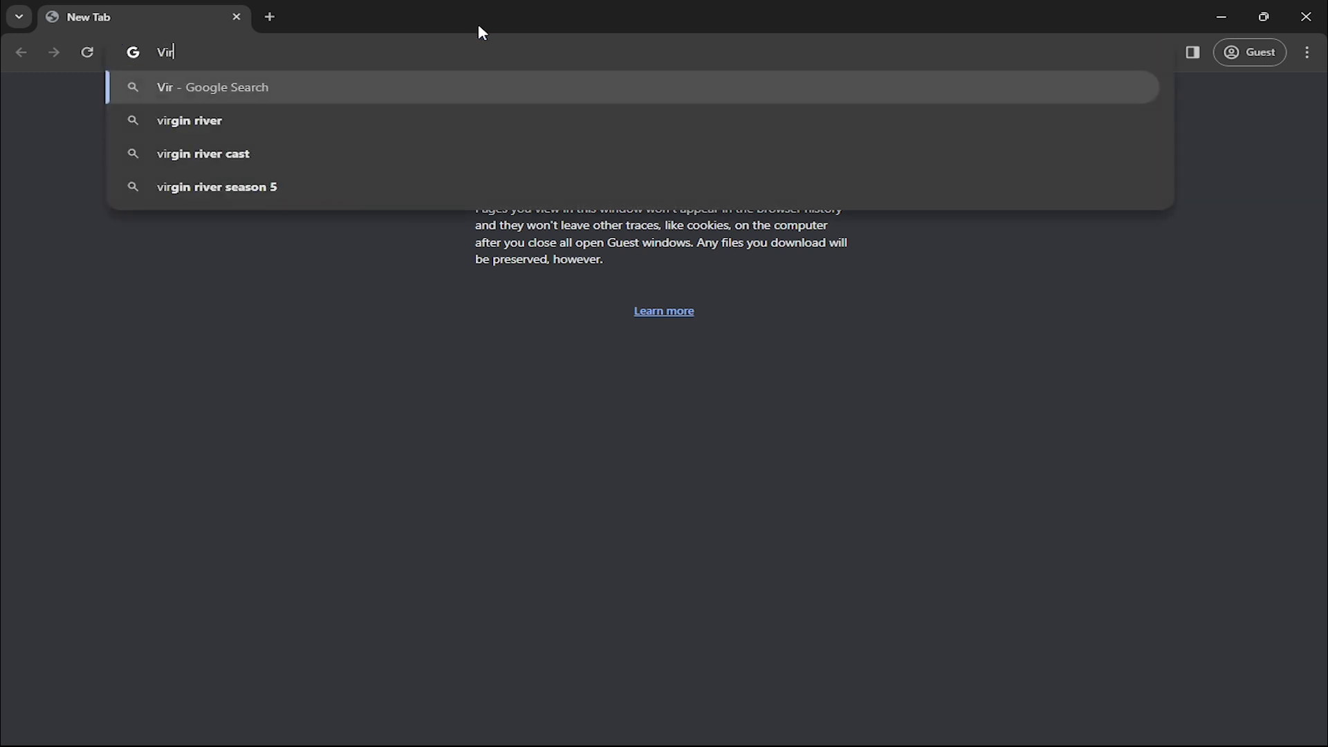
text(tual Box)
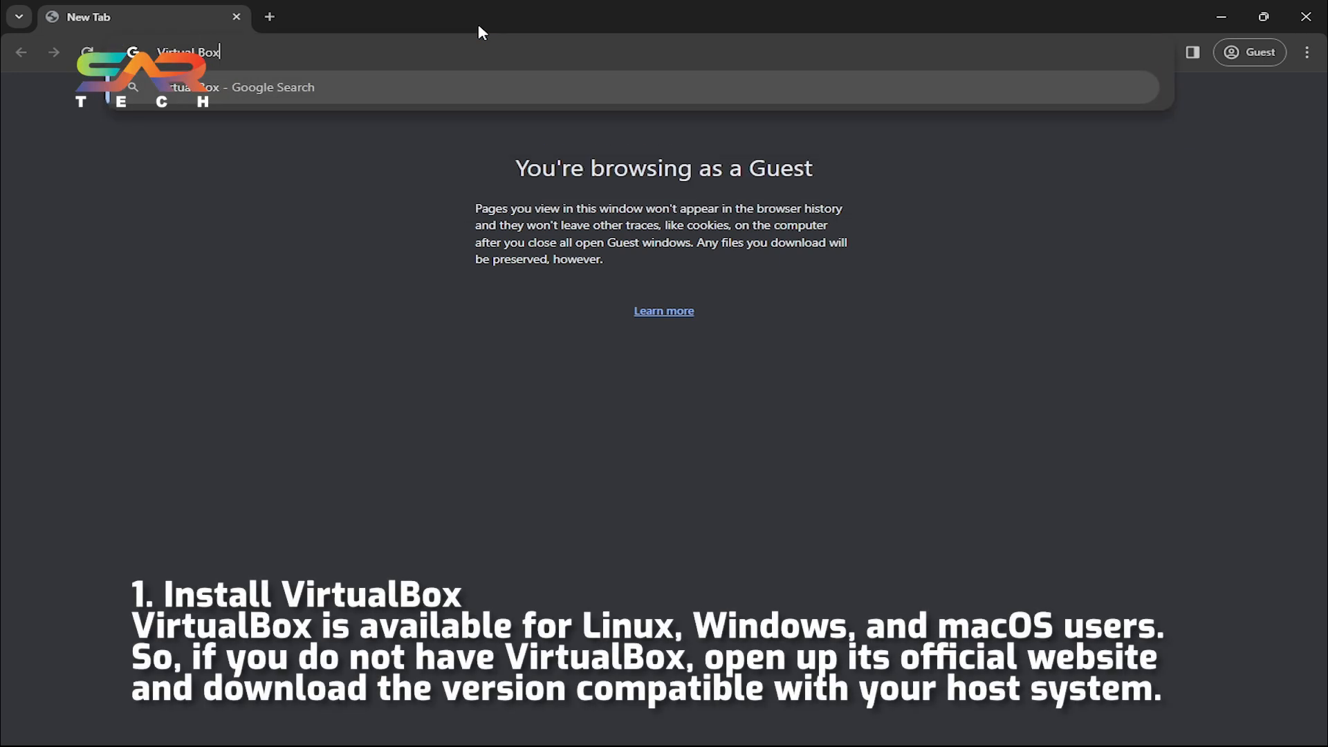
key(Return)
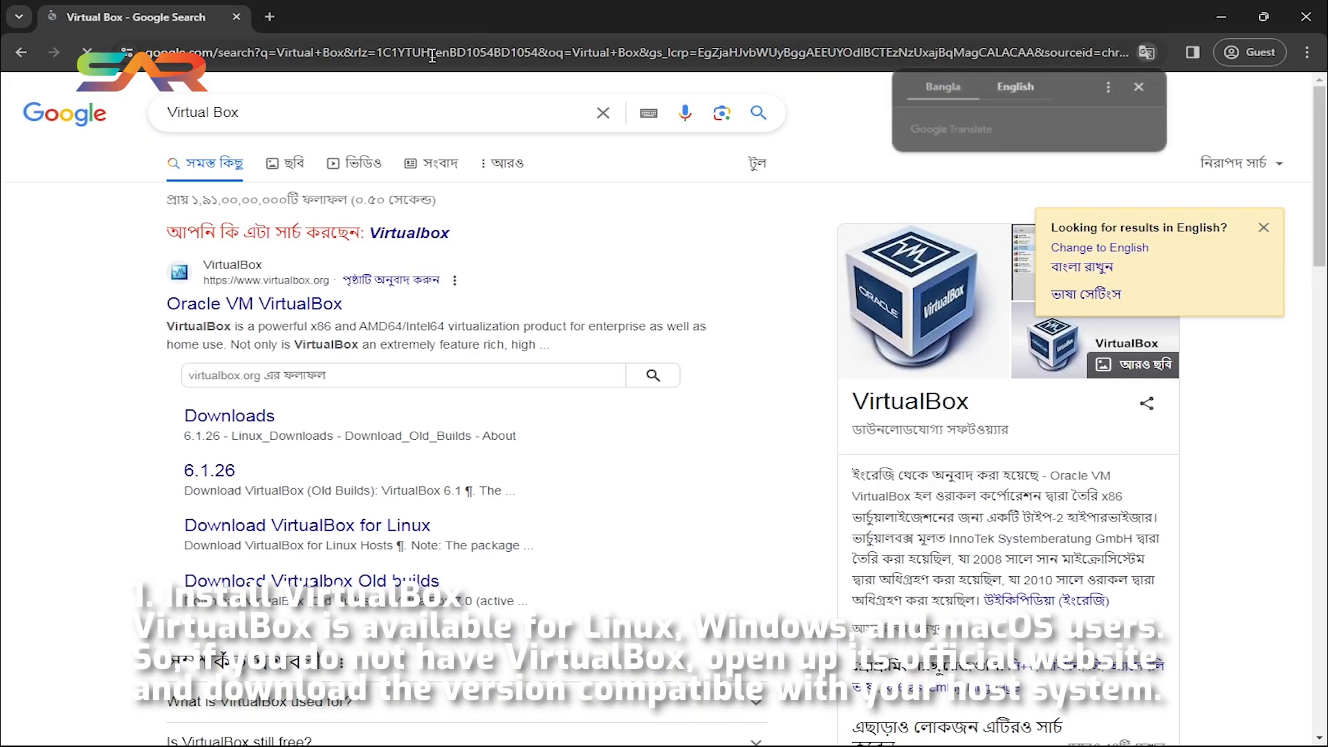
click(320, 309)
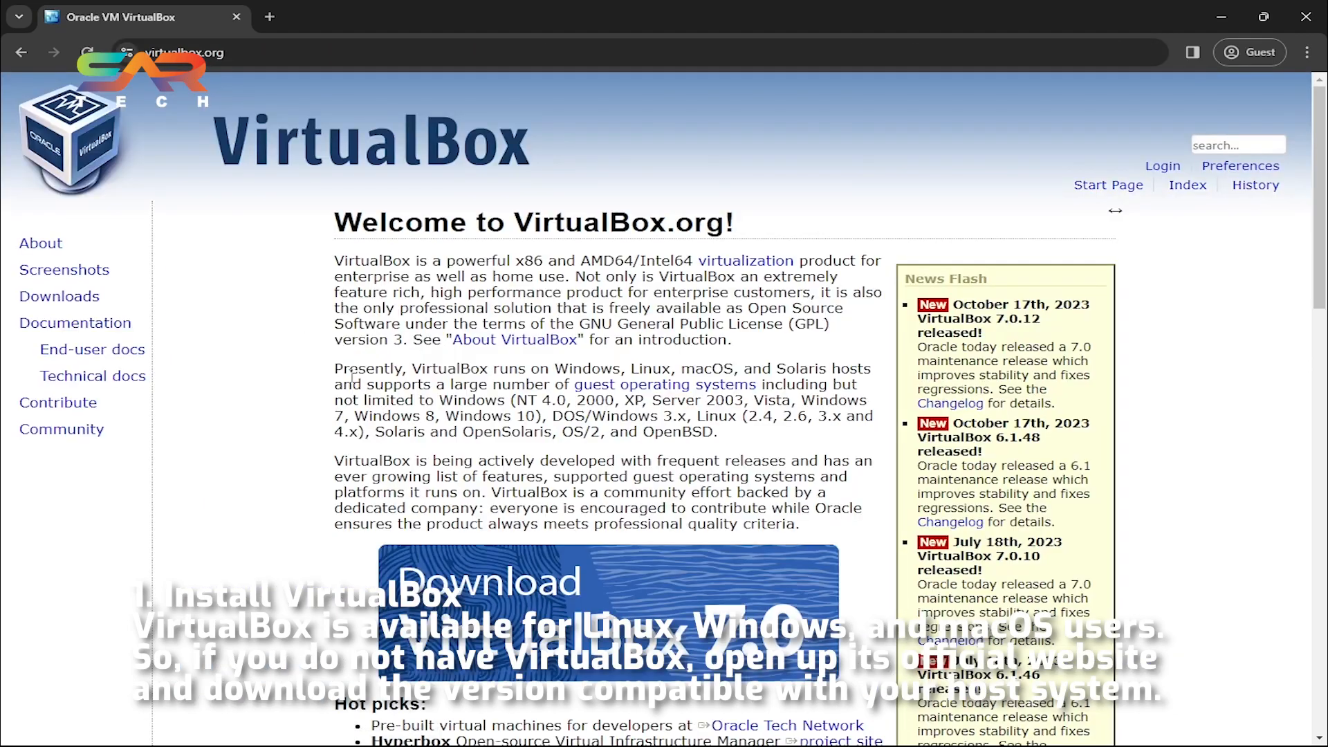
Open the Downloads page of the VirtualBox website.
scroll(338, 366, down, 5)
scroll(635, 360, down, 10)
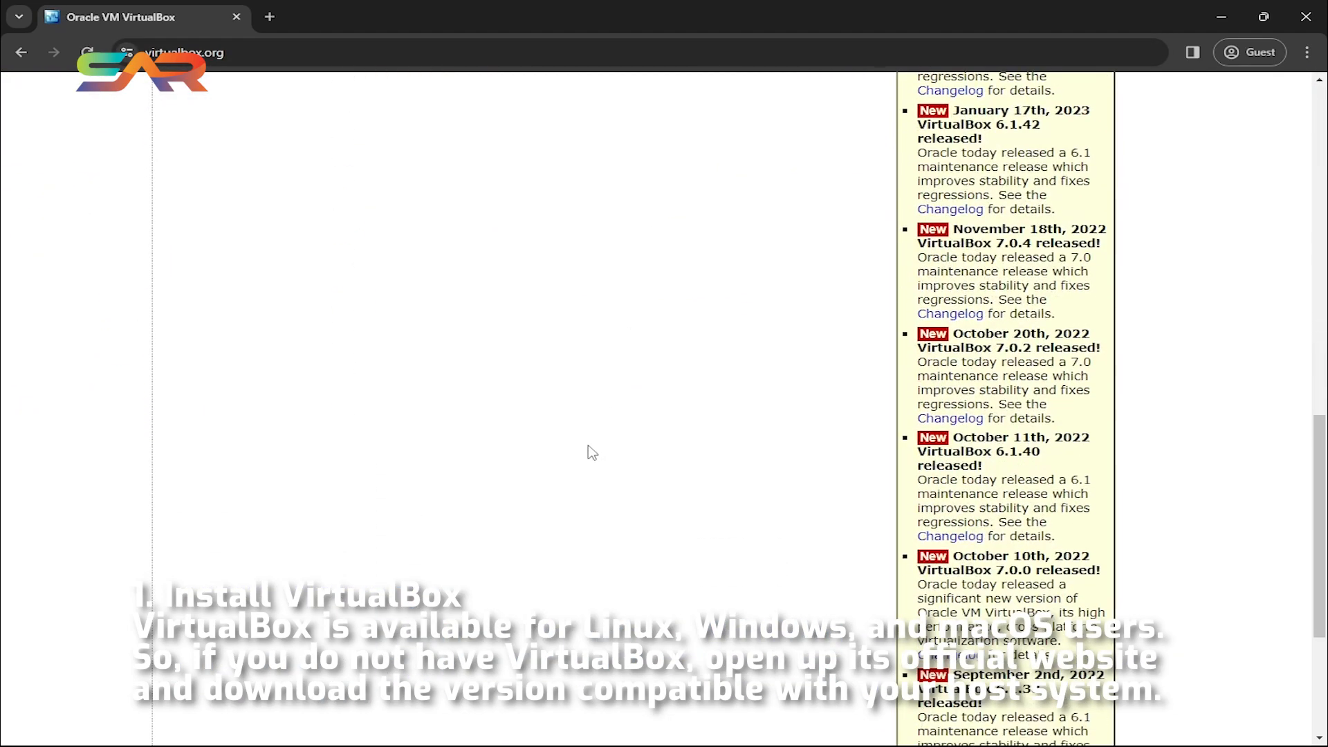
scroll(647, 442, up, 15)
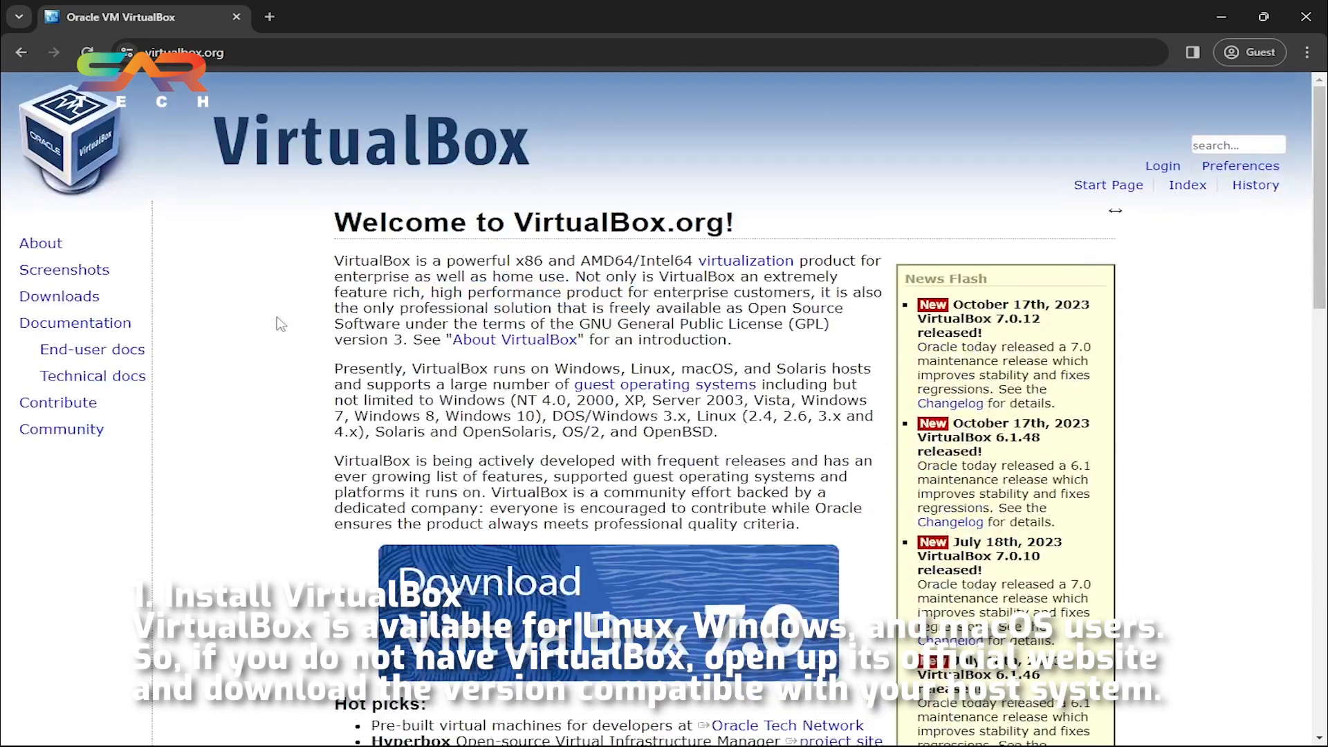
click(59, 296)
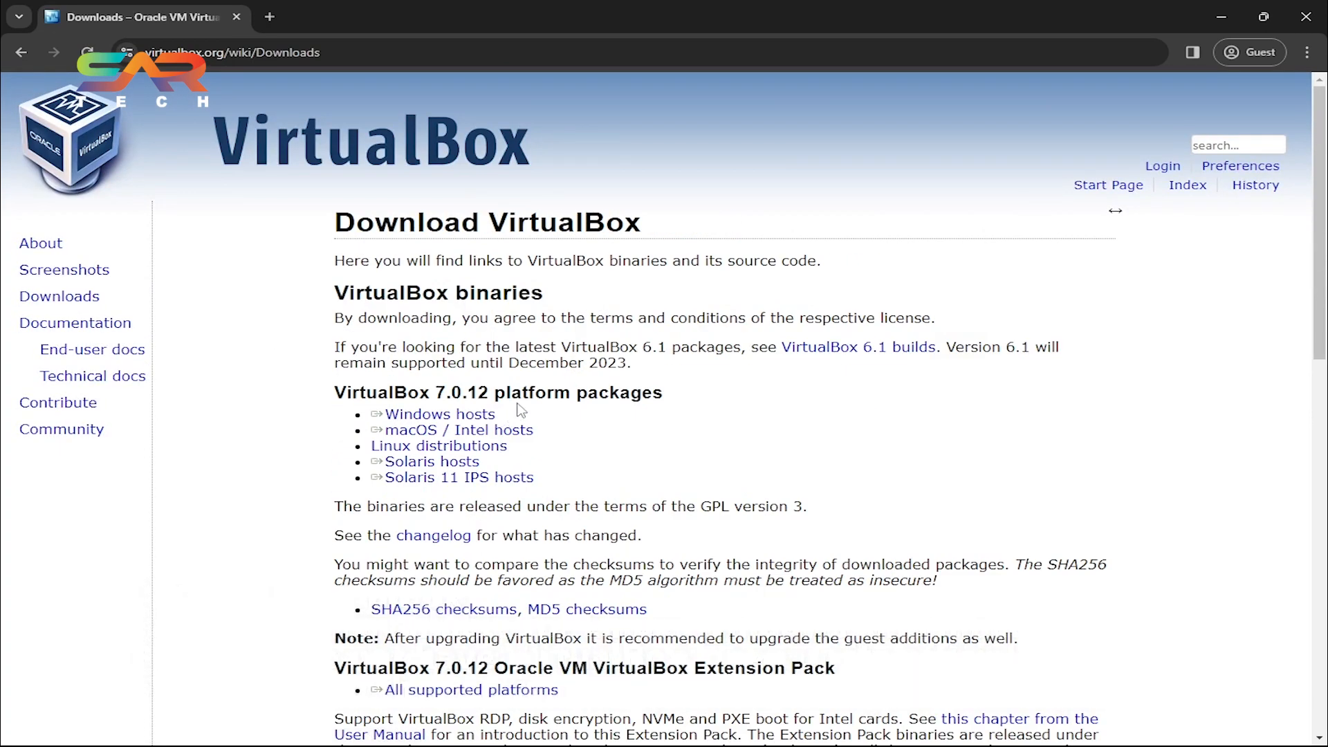
Browse the VirtualBox download page's platform packages and extension pack sections.
scroll(429, 312, down, 3)
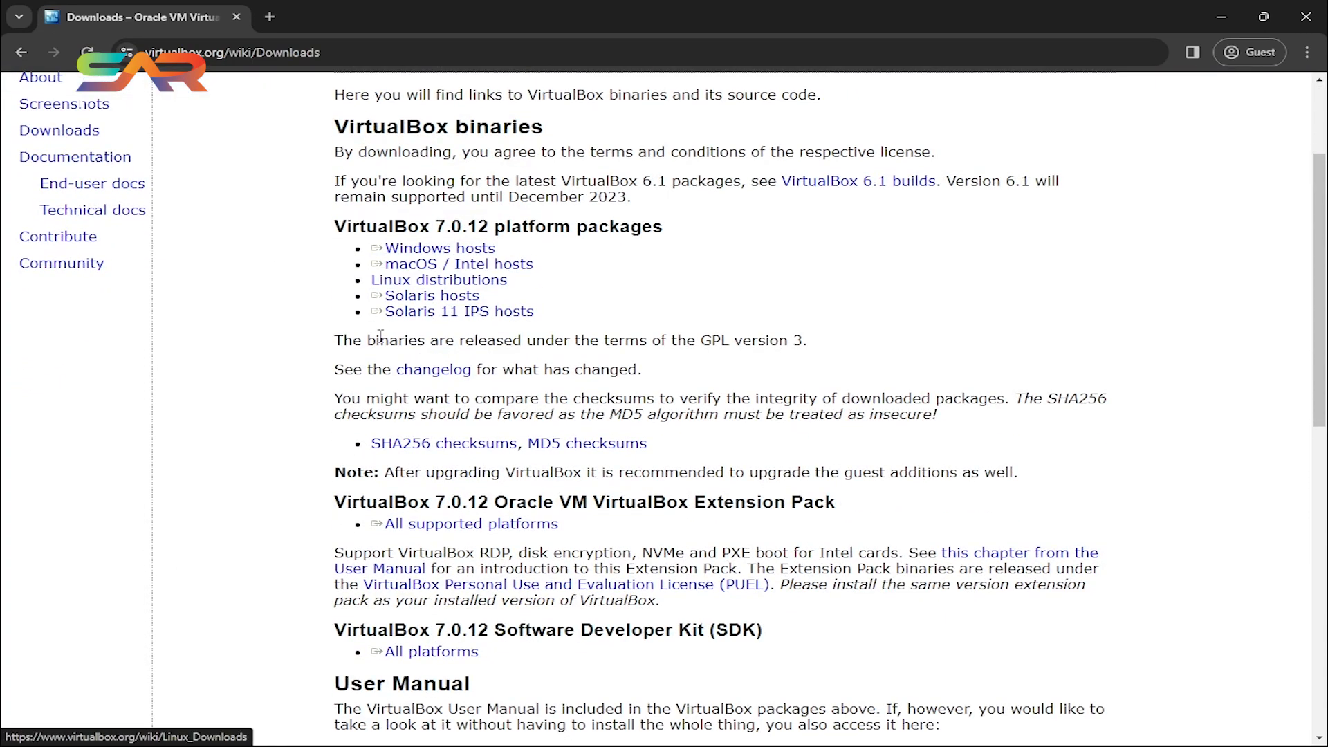
scroll(622, 450, down, 6)
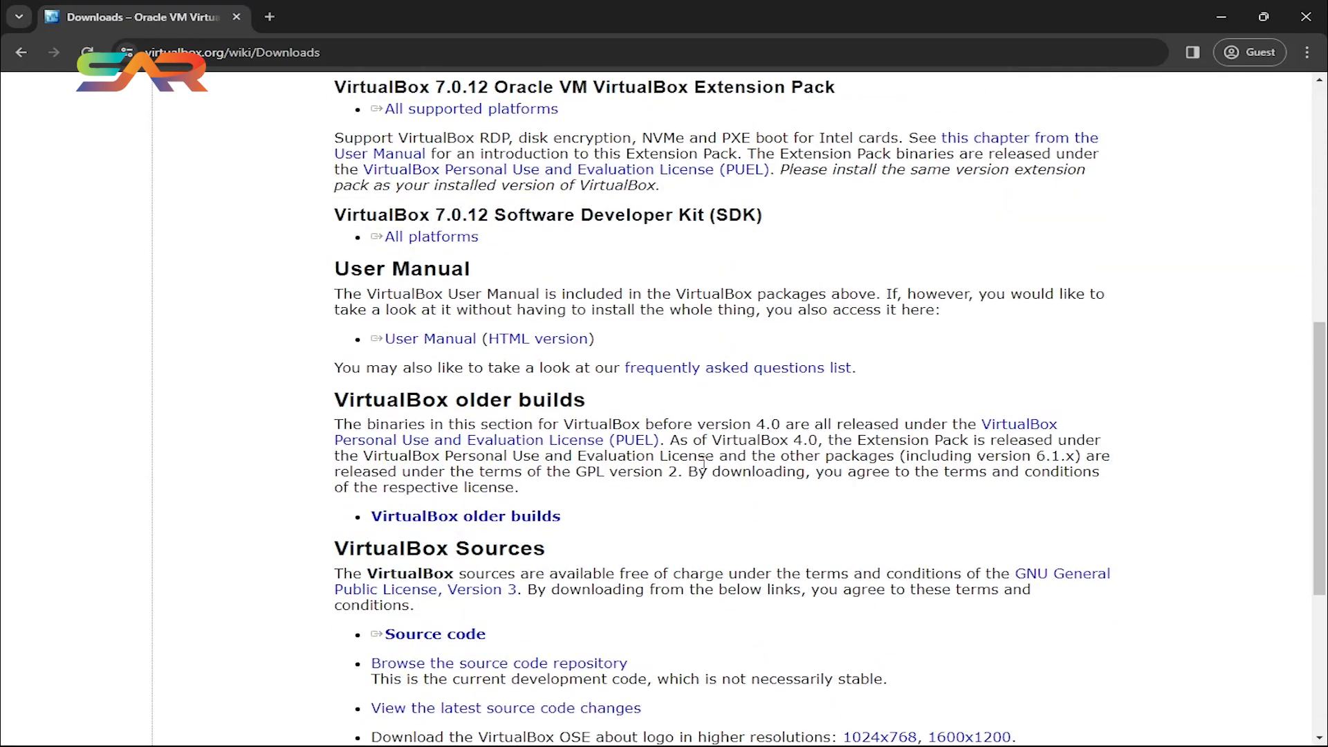
scroll(816, 553, up, 10)
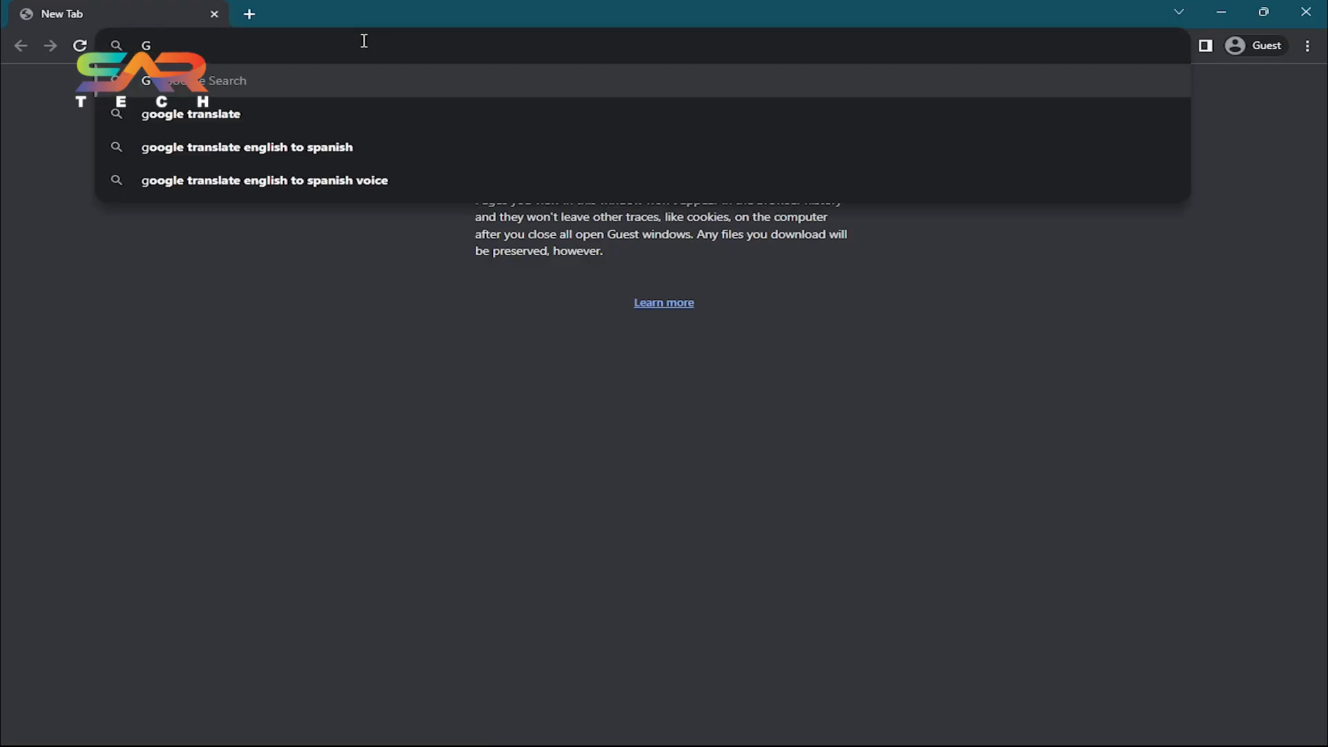
Search the web for Debian ISO File and open the Getting Debian page.
text(Debia)
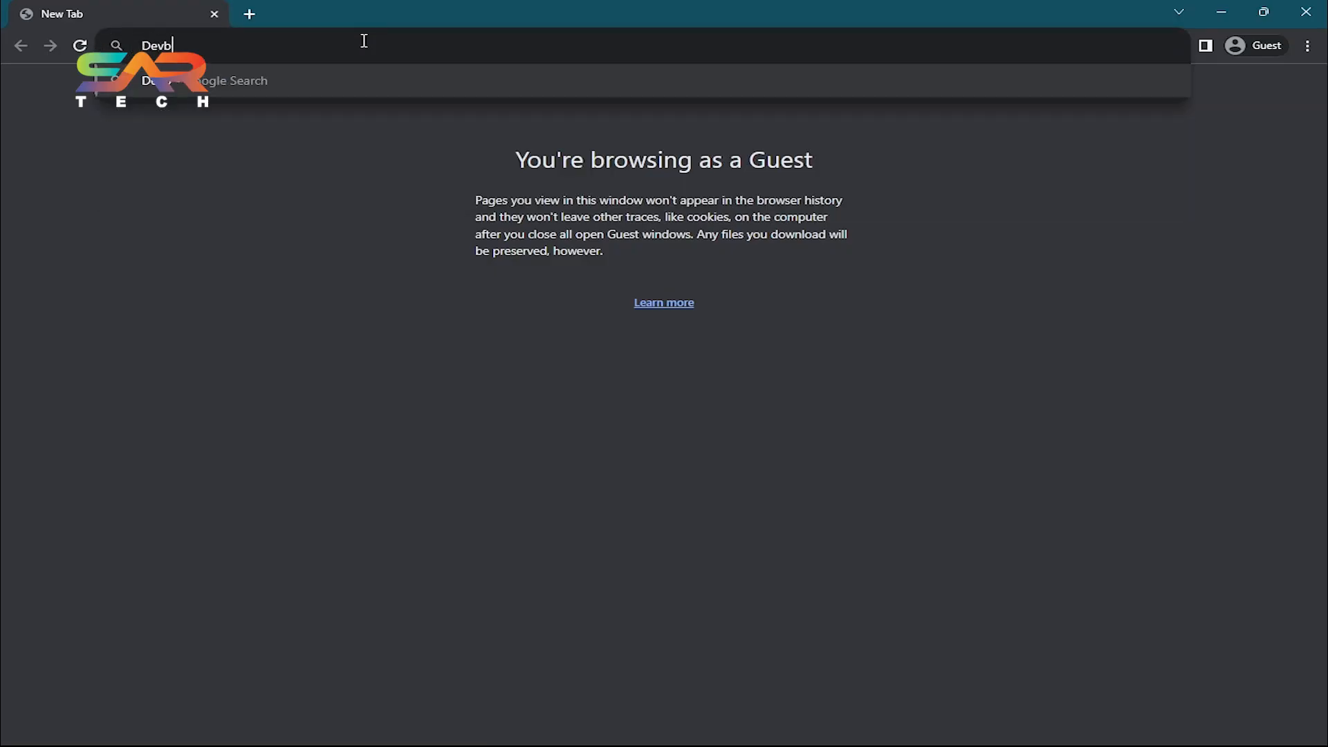
text(n ISO Fie)
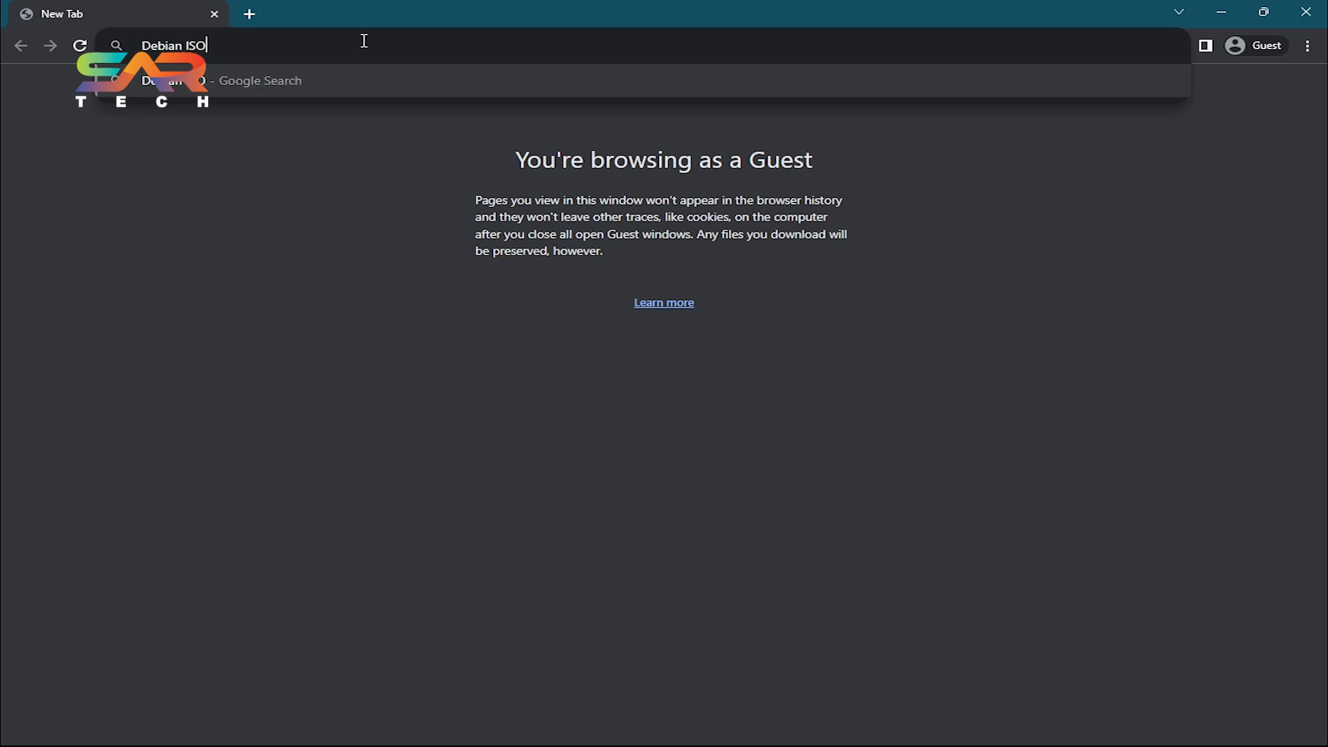
key(BackSpace)
text(le)
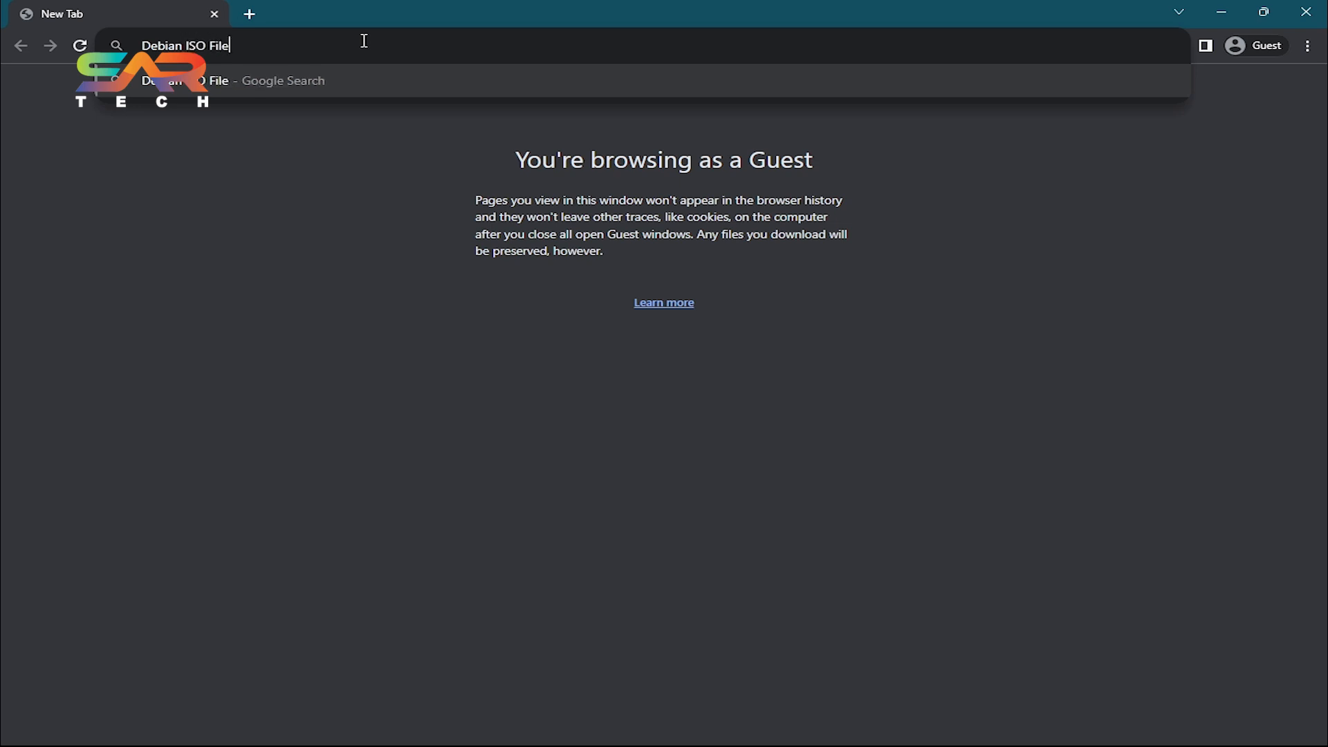
key(Return)
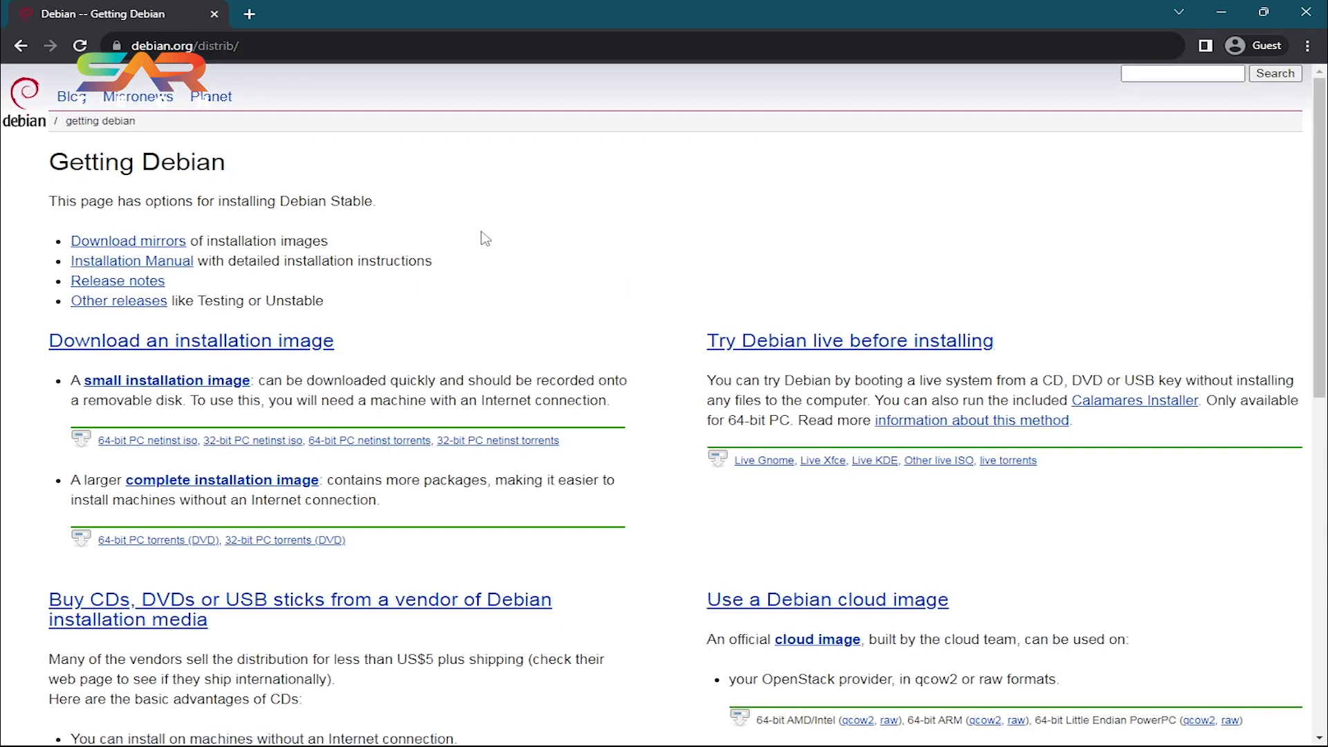
Download the 64-bit PC netinst ISO and save it to the Desktop.
scroll(381, 249, down, 1)
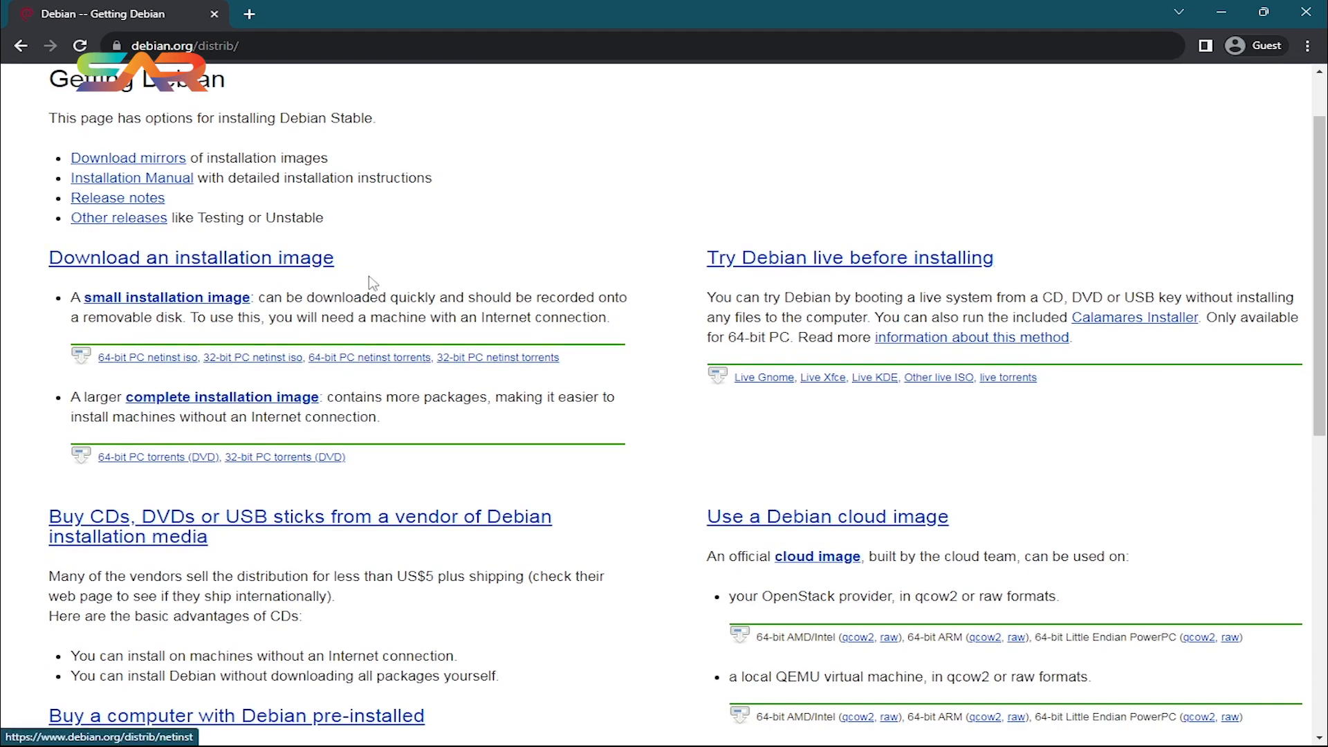
click(175, 360)
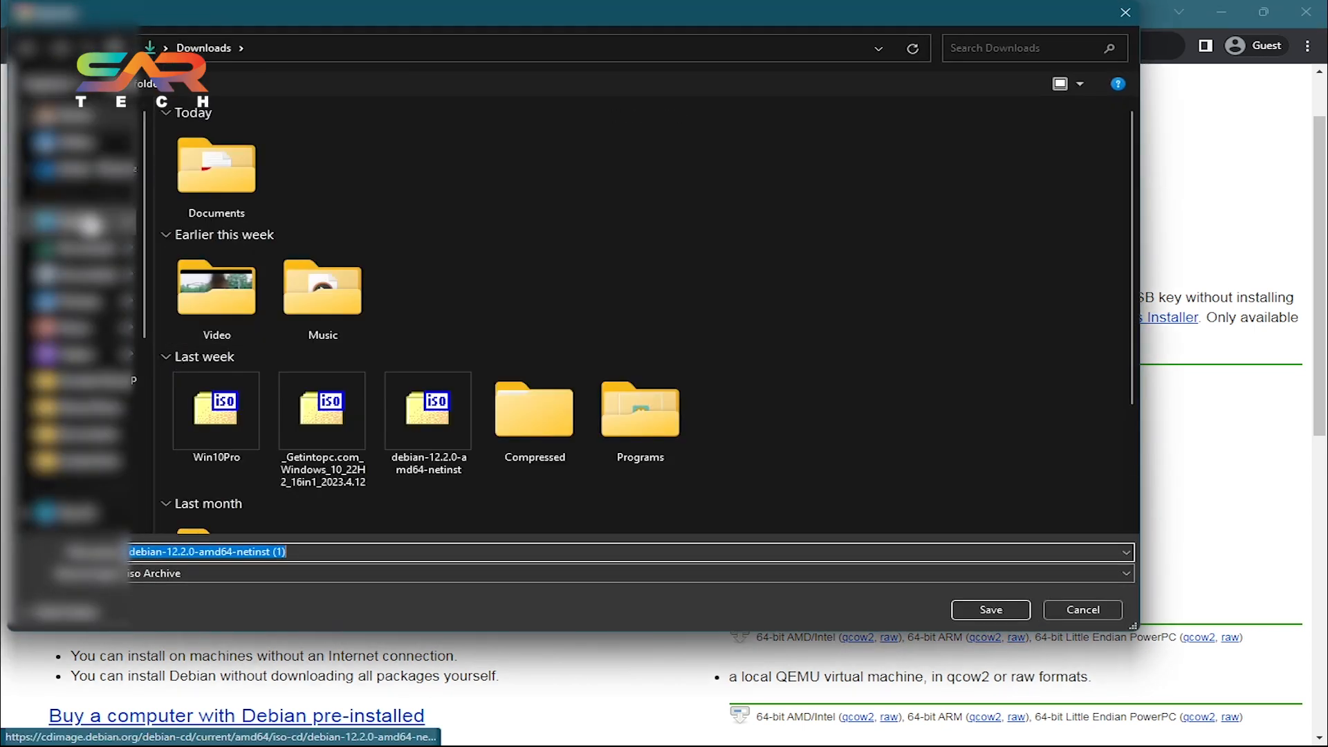
click(79, 222)
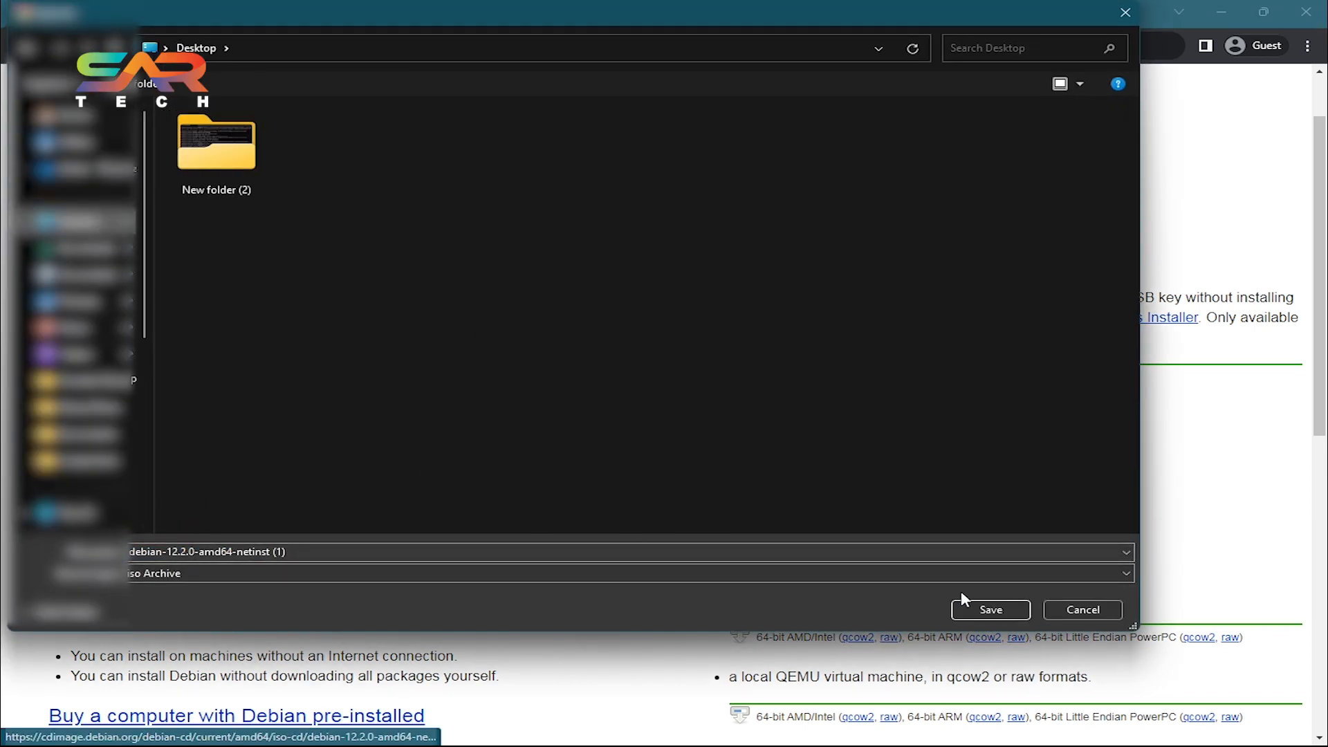
click(991, 611)
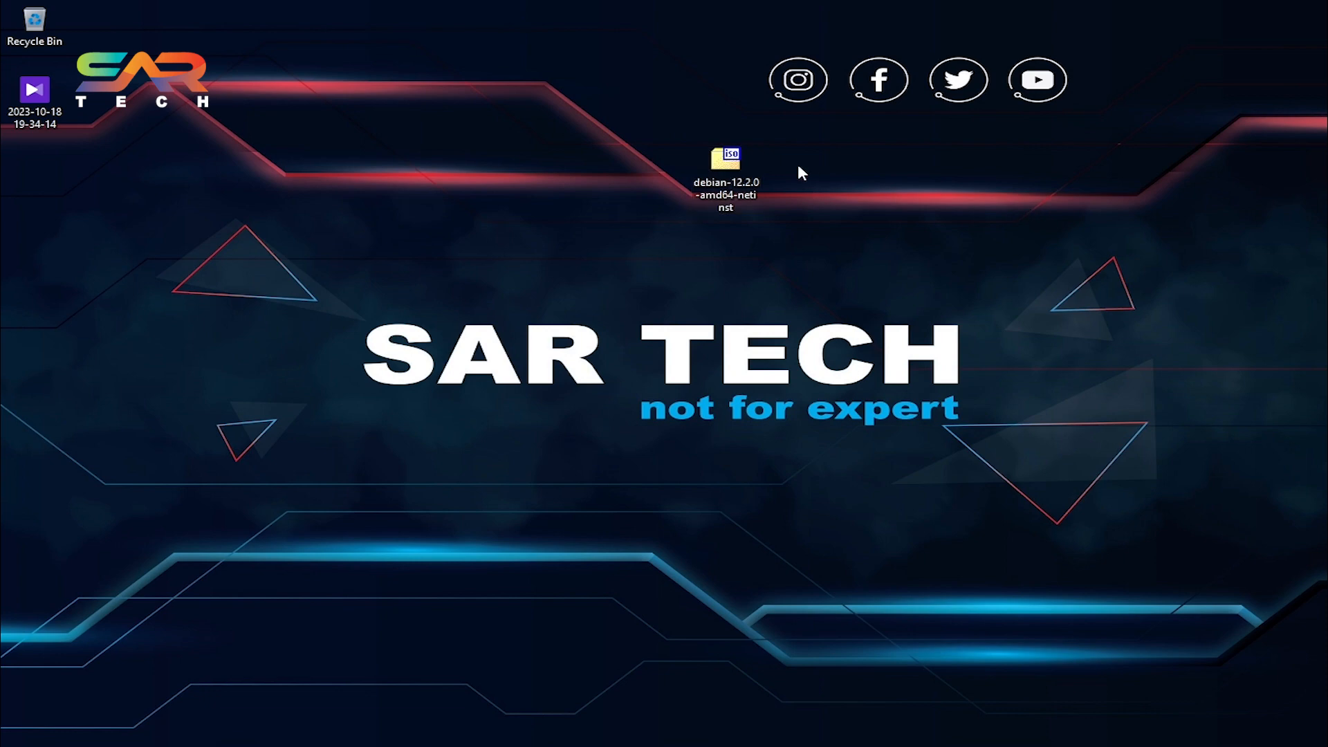
Launch Oracle VM VirtualBox by searching for it from the Start menu.
click(752, 161)
mouse_move(708, 744)
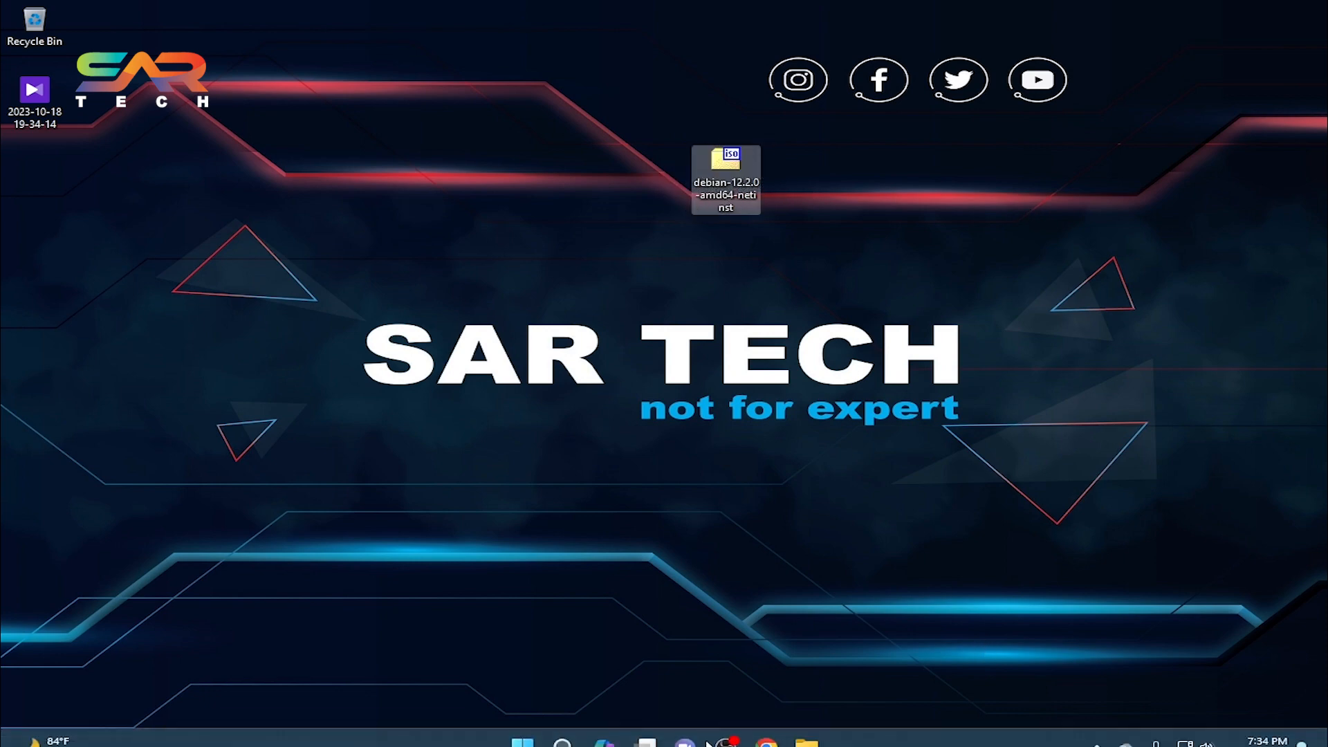
click(523, 727)
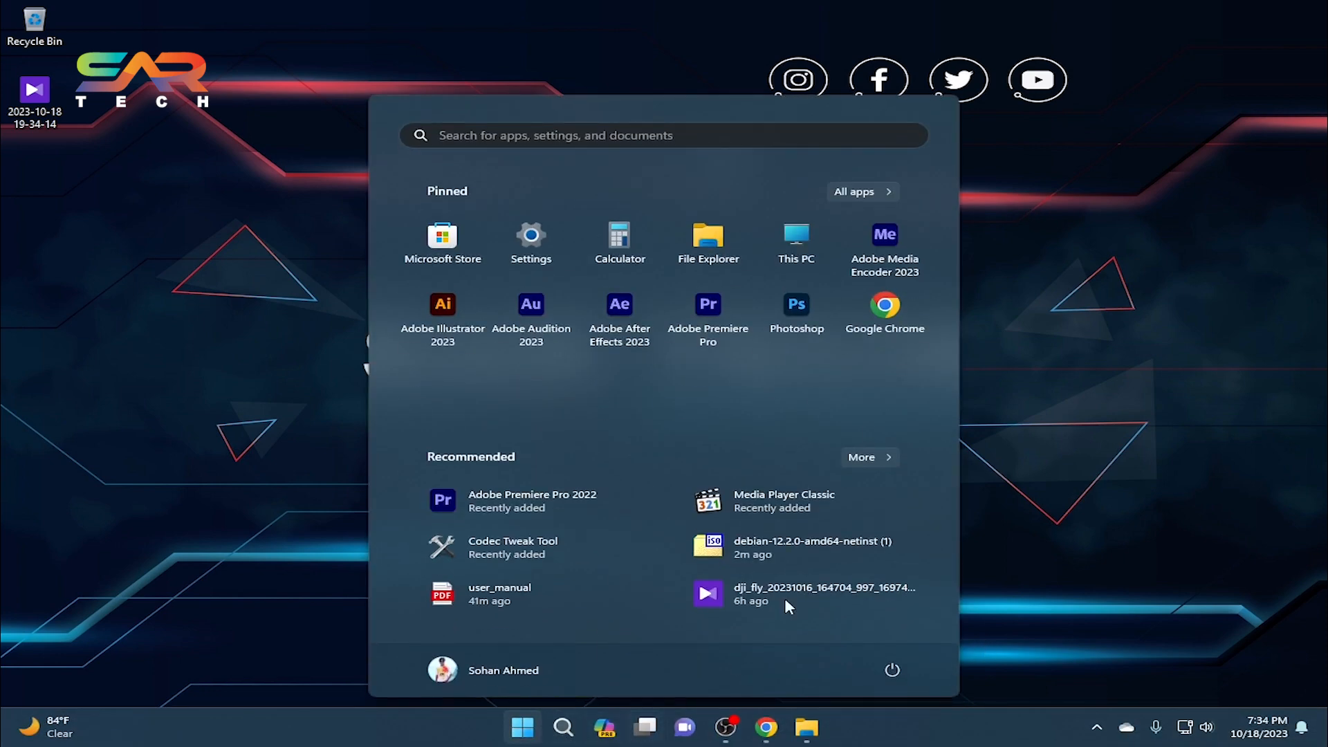
click(688, 131)
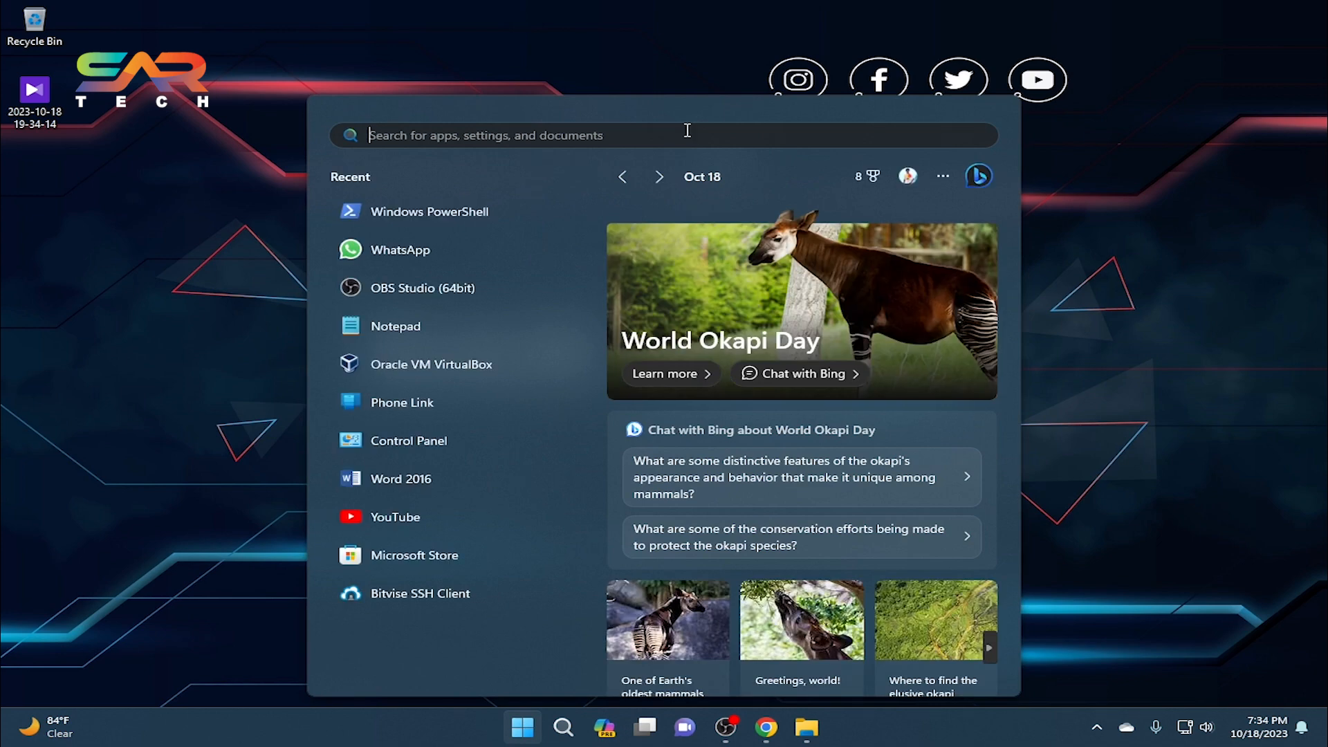
text(ora)
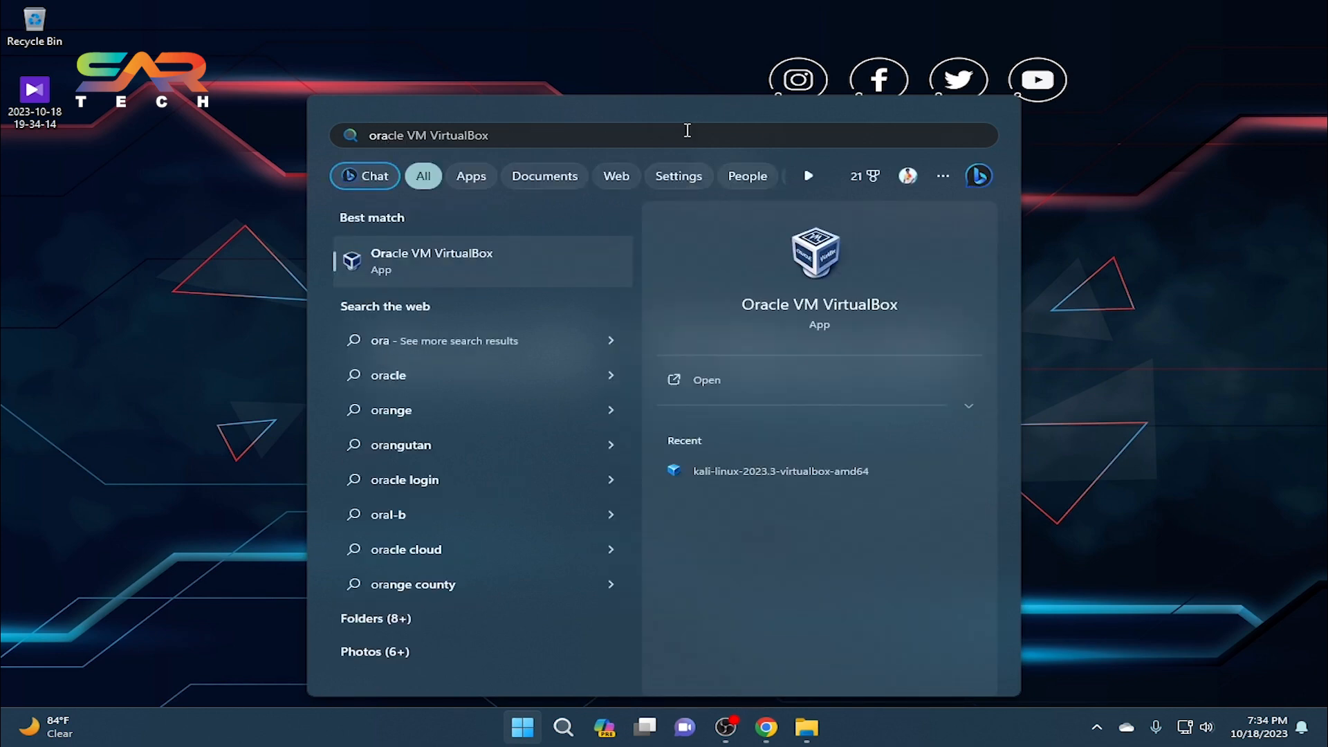
key(Return)
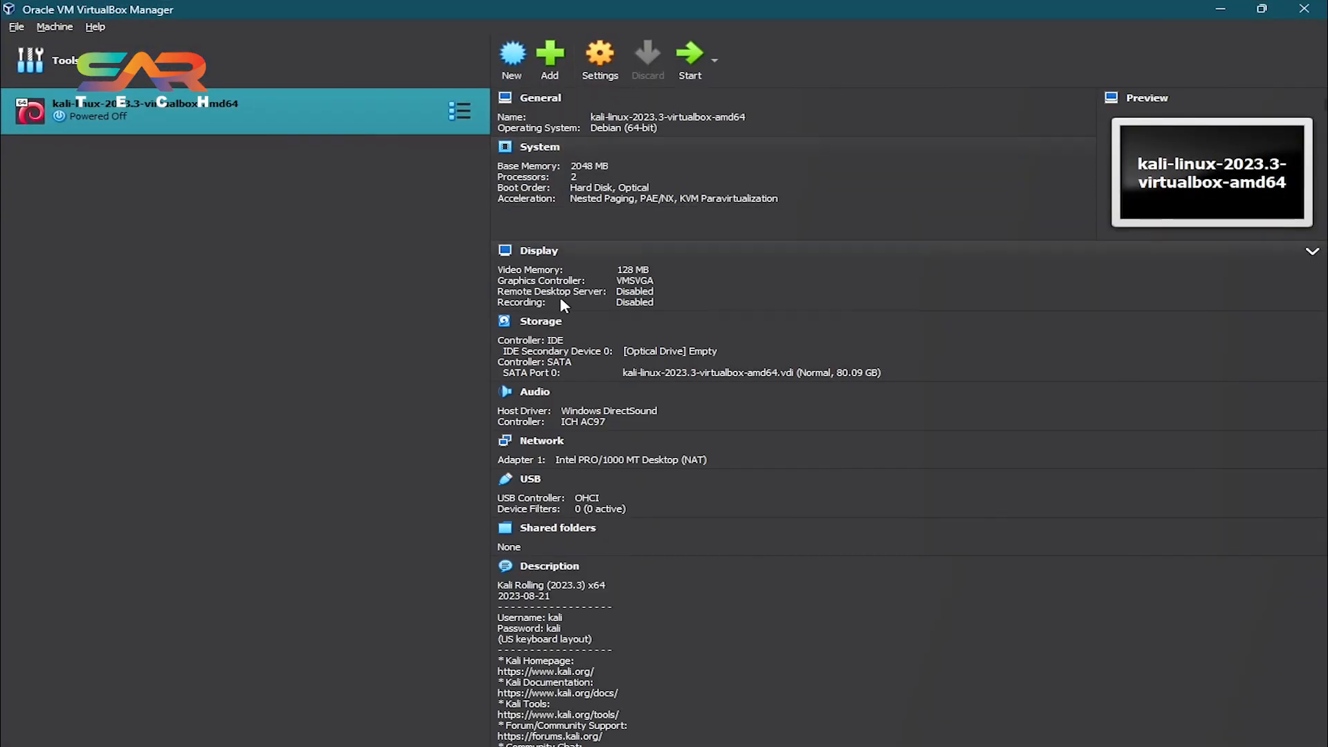
Start a new virtual machine named Debian and set its folder to F:\Hacking Lab\Debian.
click(512, 55)
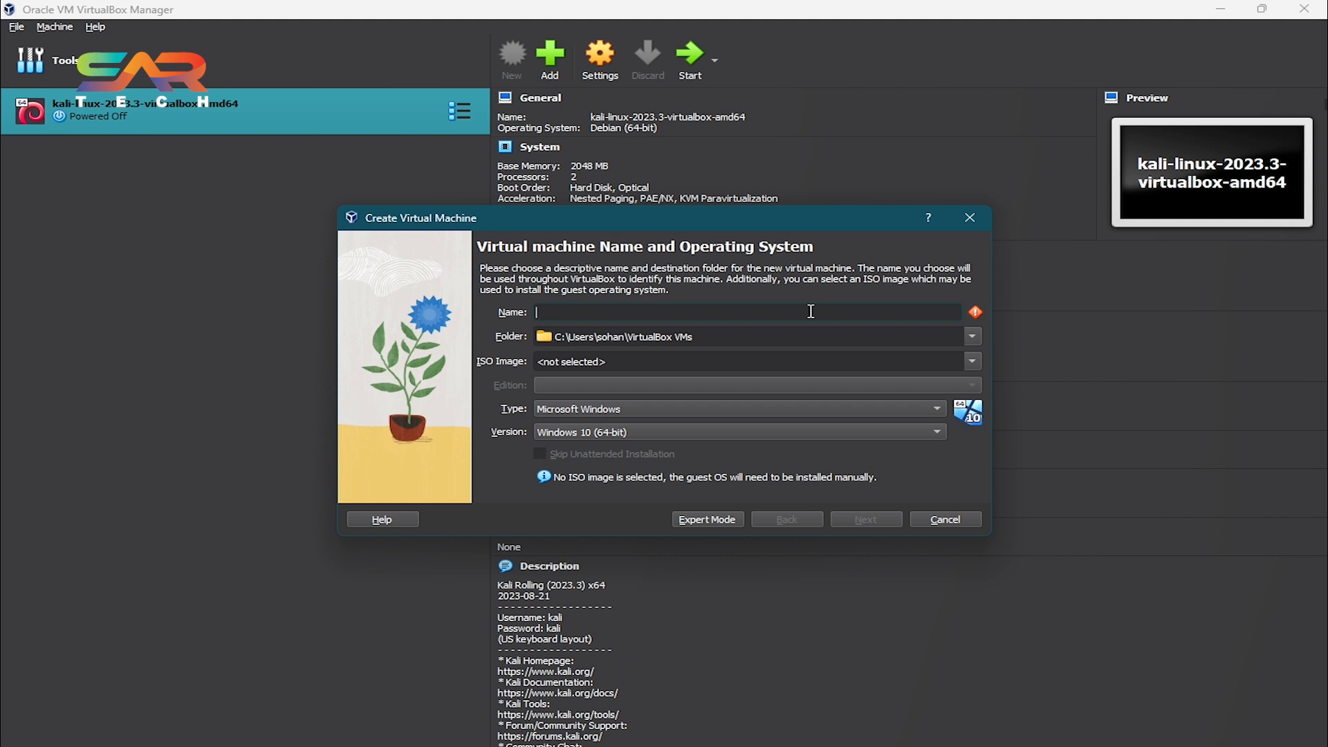
text(Debian)
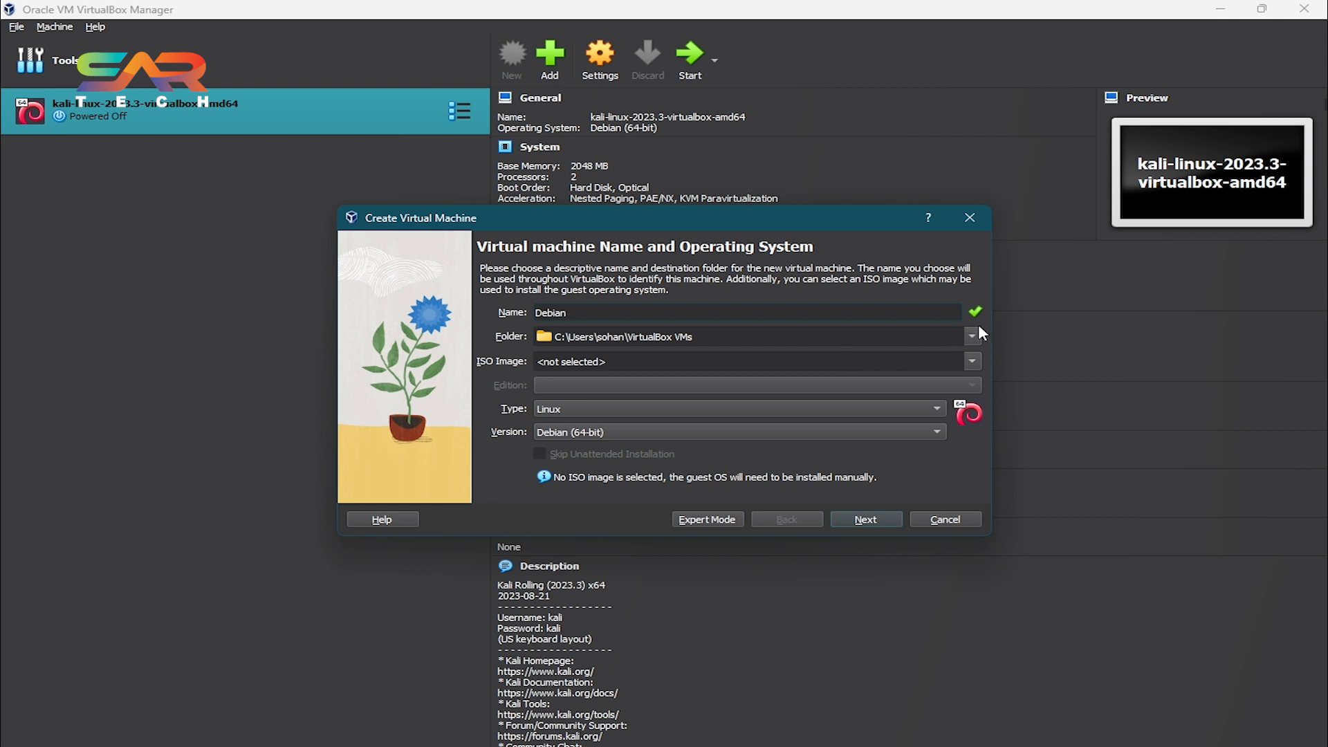
click(969, 335)
click(772, 379)
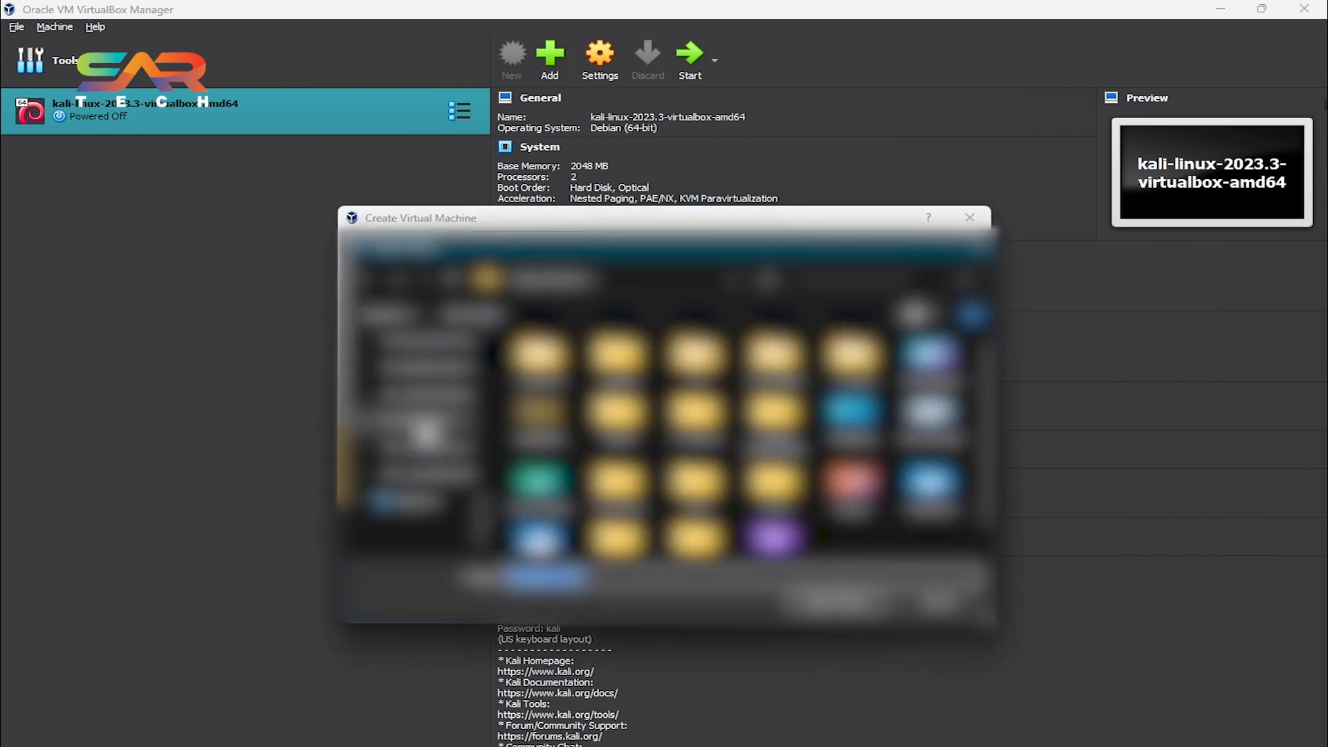
click(427, 429)
scroll(430, 412, up, 1)
click(441, 454)
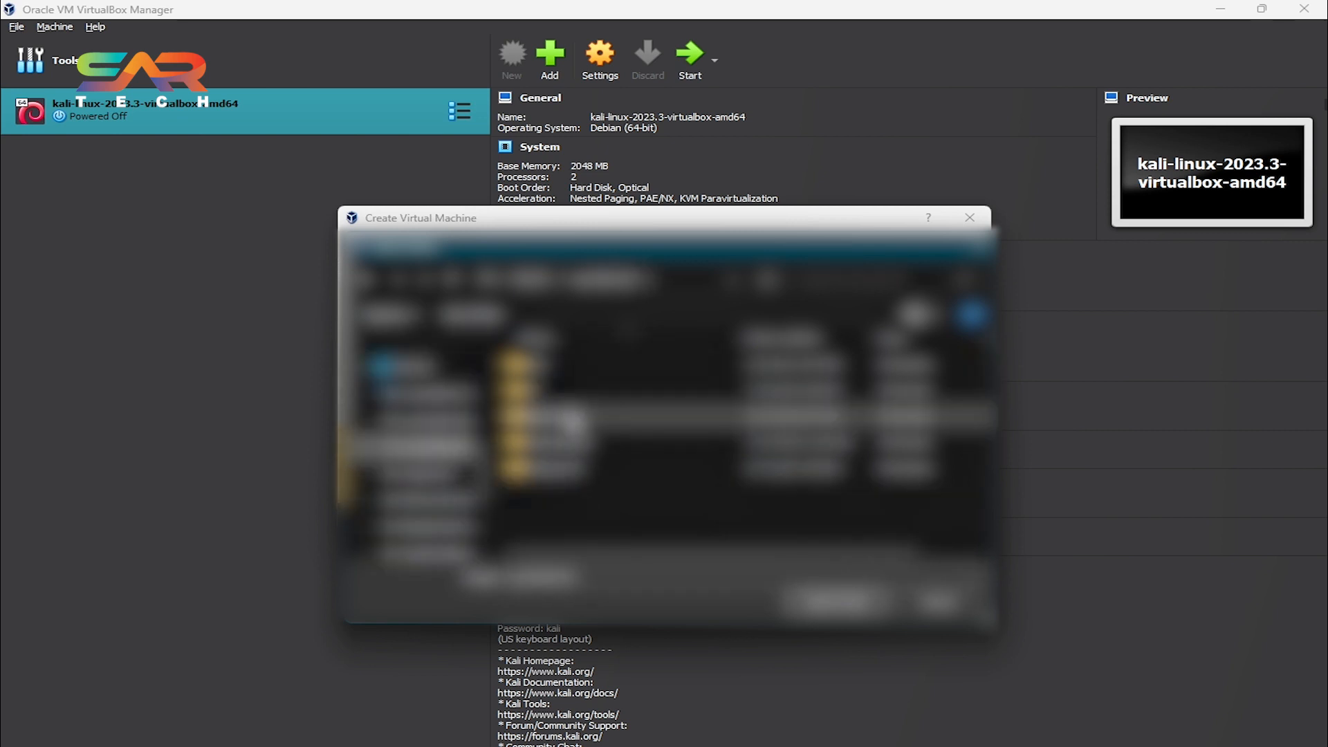
double_click(578, 441)
click(582, 362)
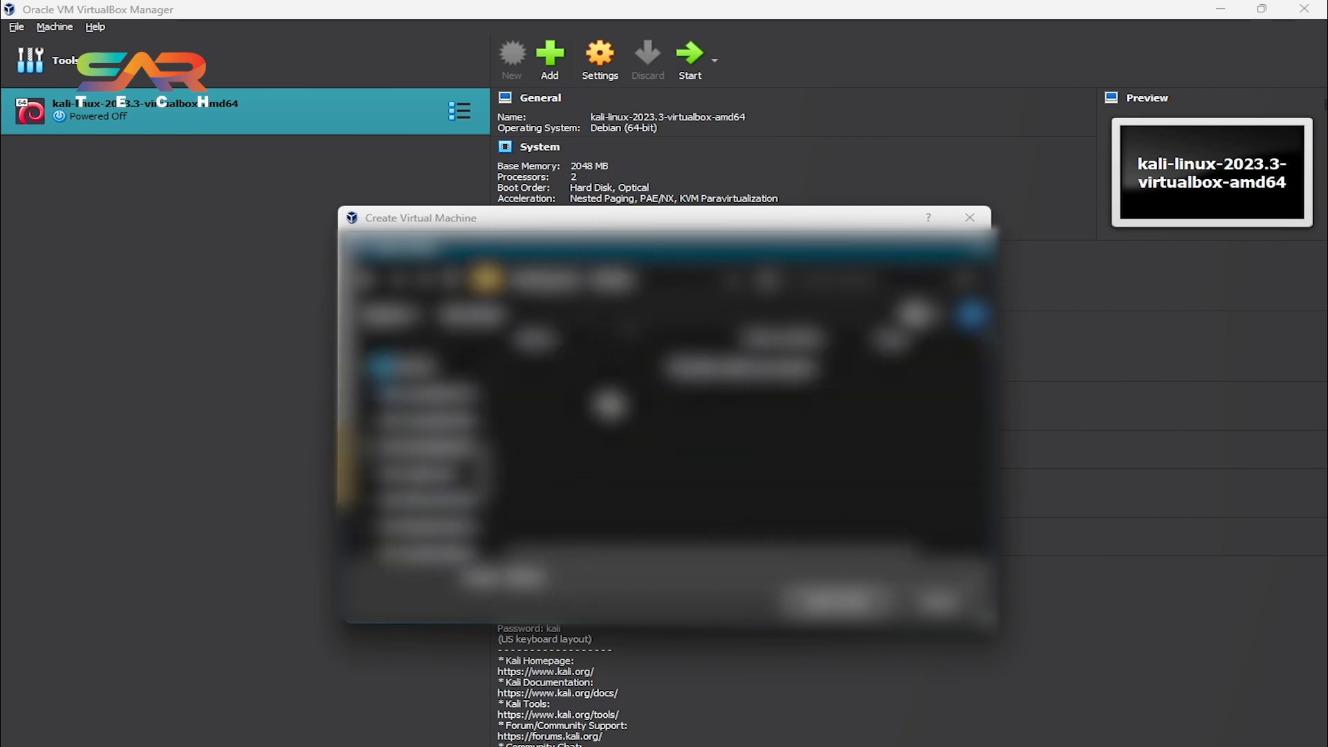
click(836, 599)
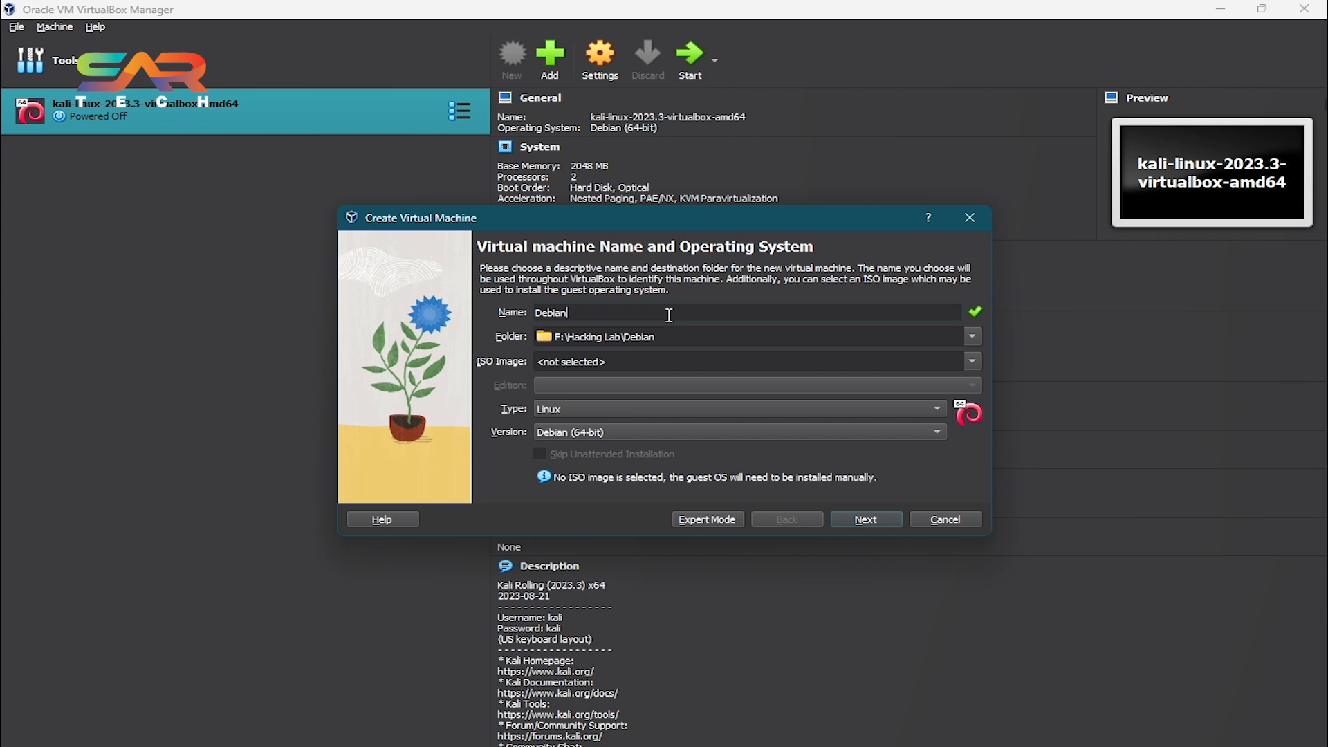
Continue through the hardware page, set the virtual hard disk size to 100 GB, and finish creating the machine.
click(866, 521)
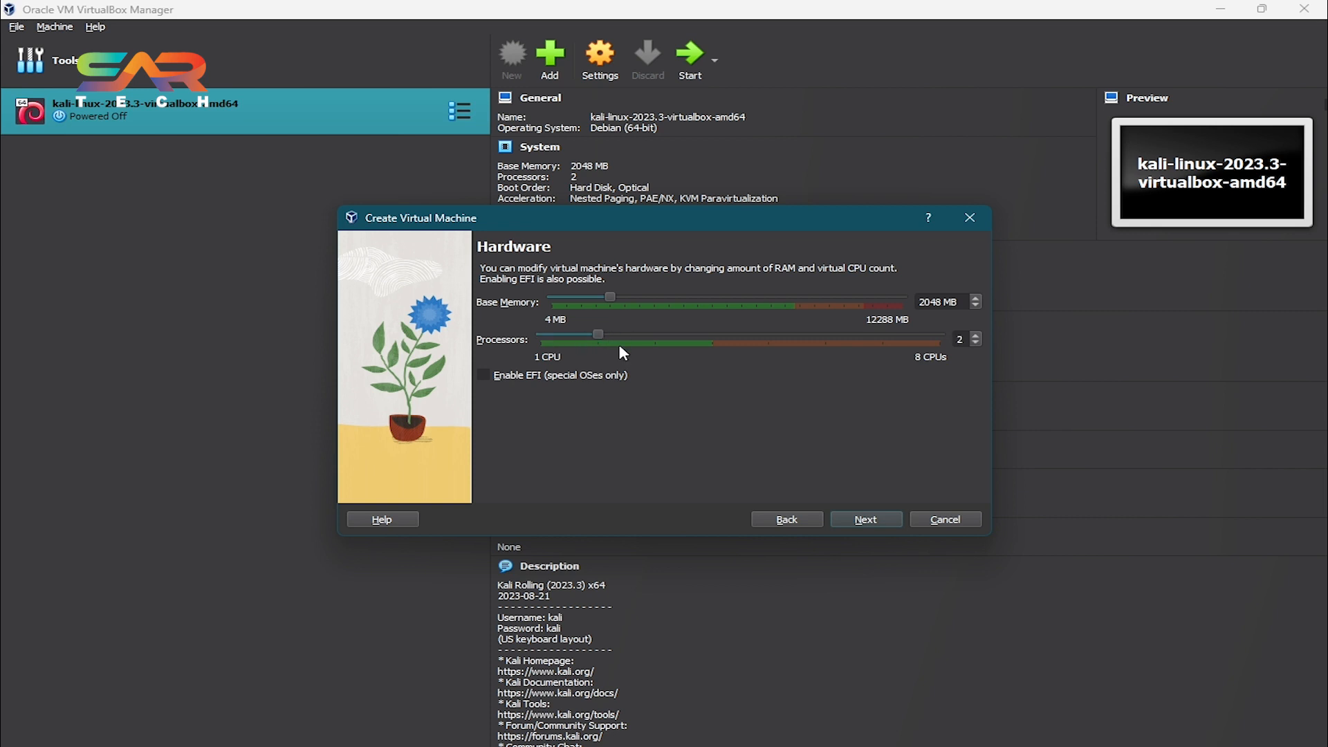
click(887, 529)
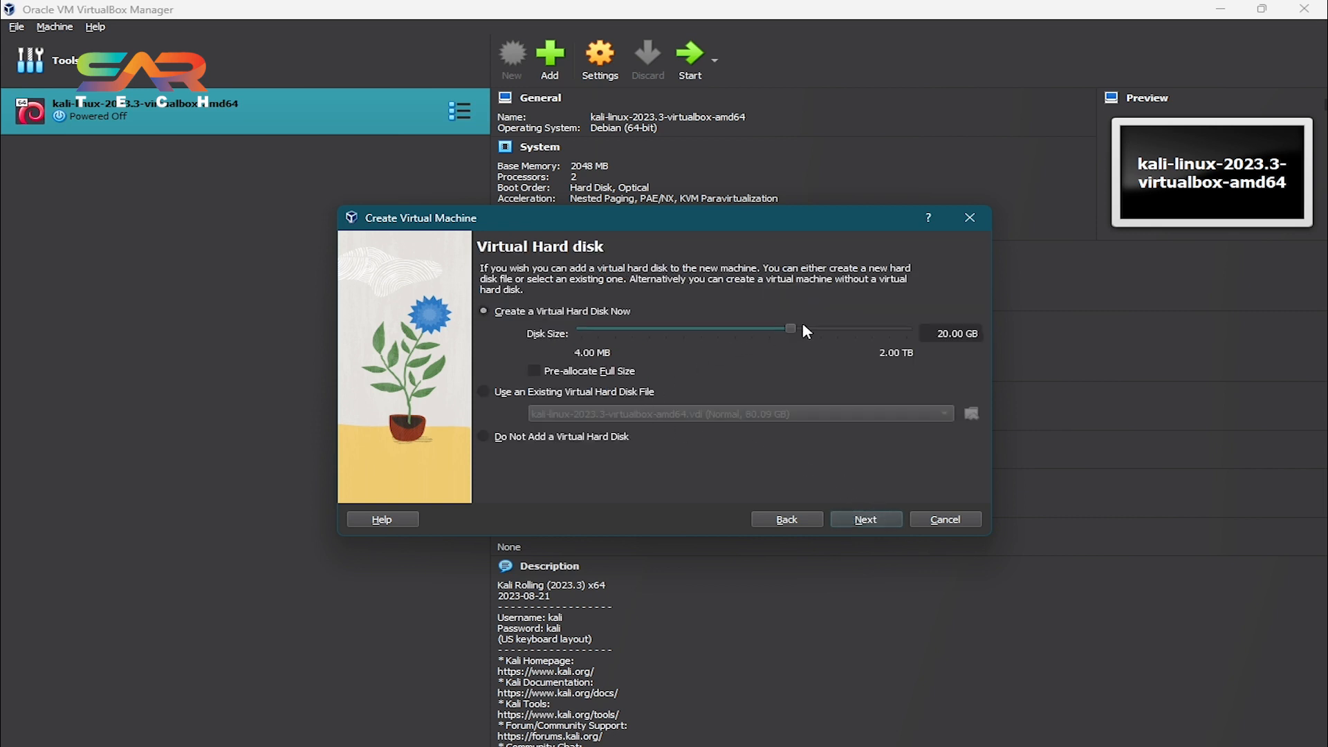
drag(820, 336, 828, 327)
click(983, 332)
text(100)
click(863, 524)
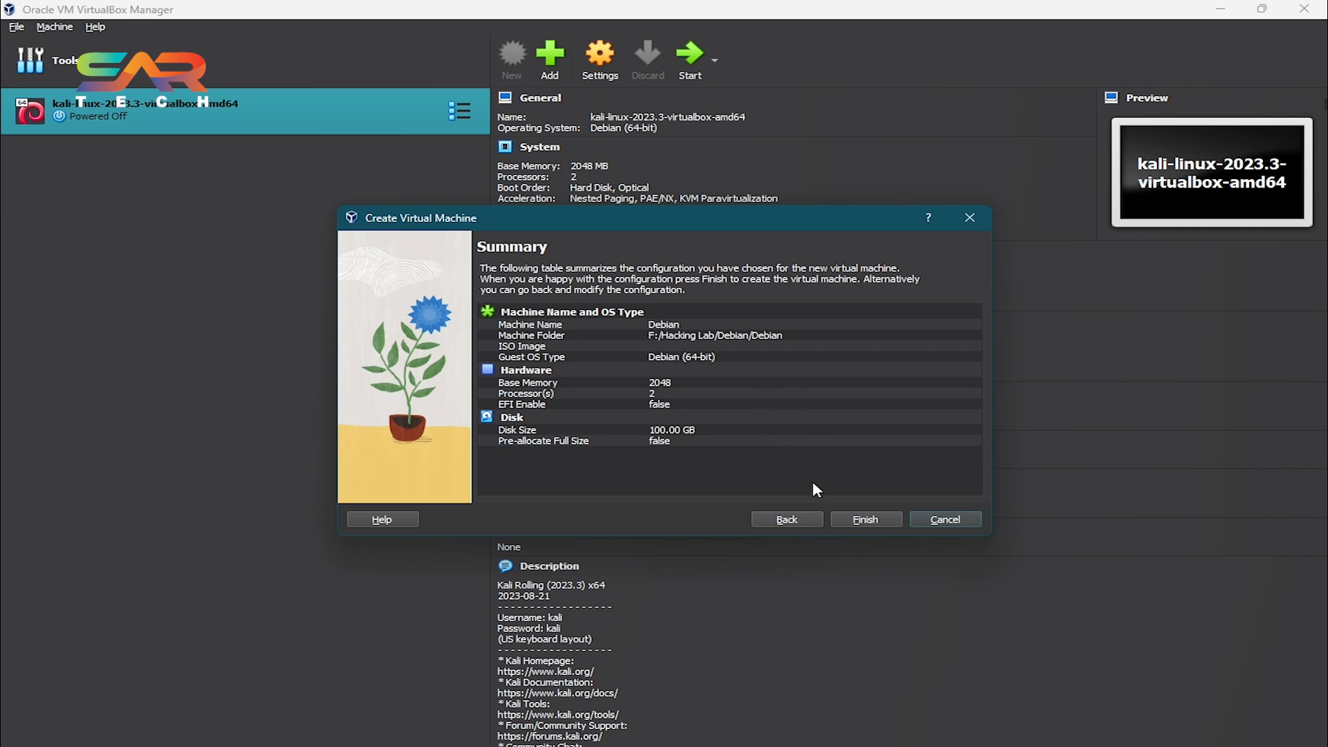
click(868, 520)
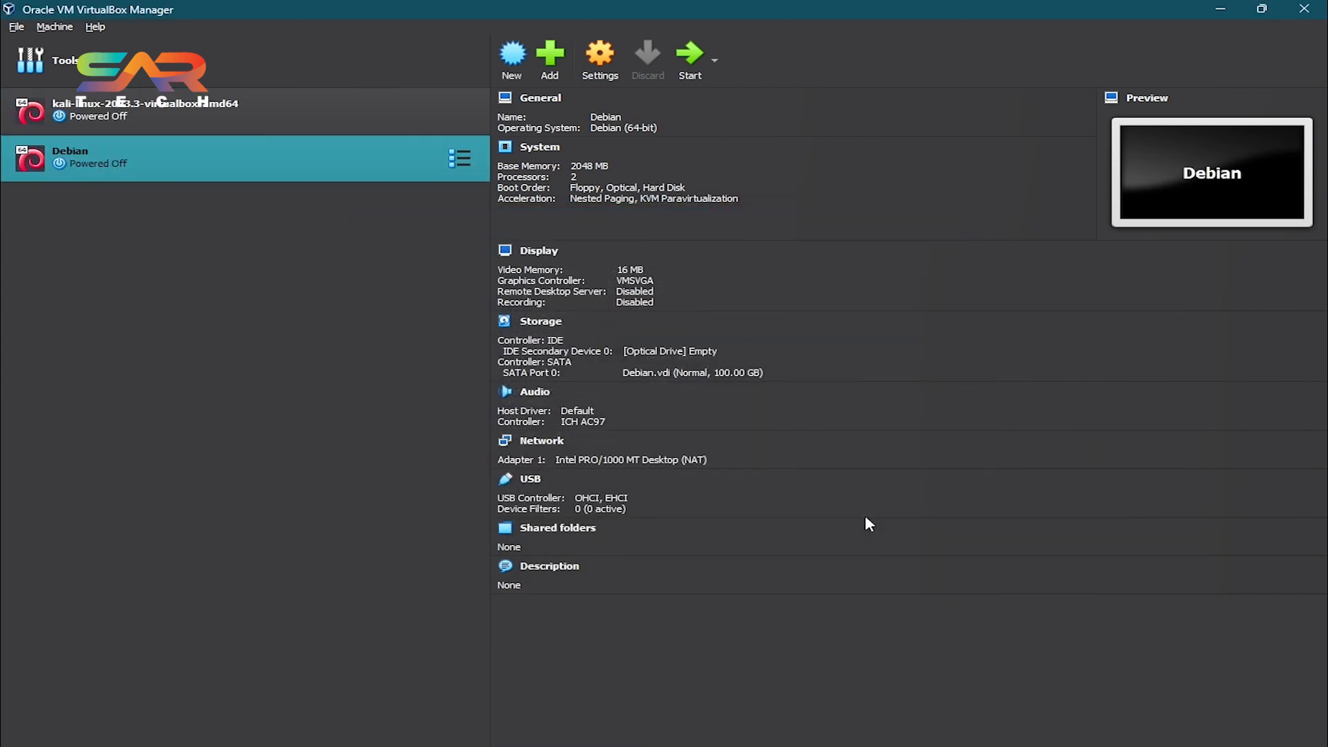
Open the Debian machine's settings and load the debian-12.2.0-amd64-netinst ISO from the Desktop into the empty optical drive.
click(615, 58)
click(492, 209)
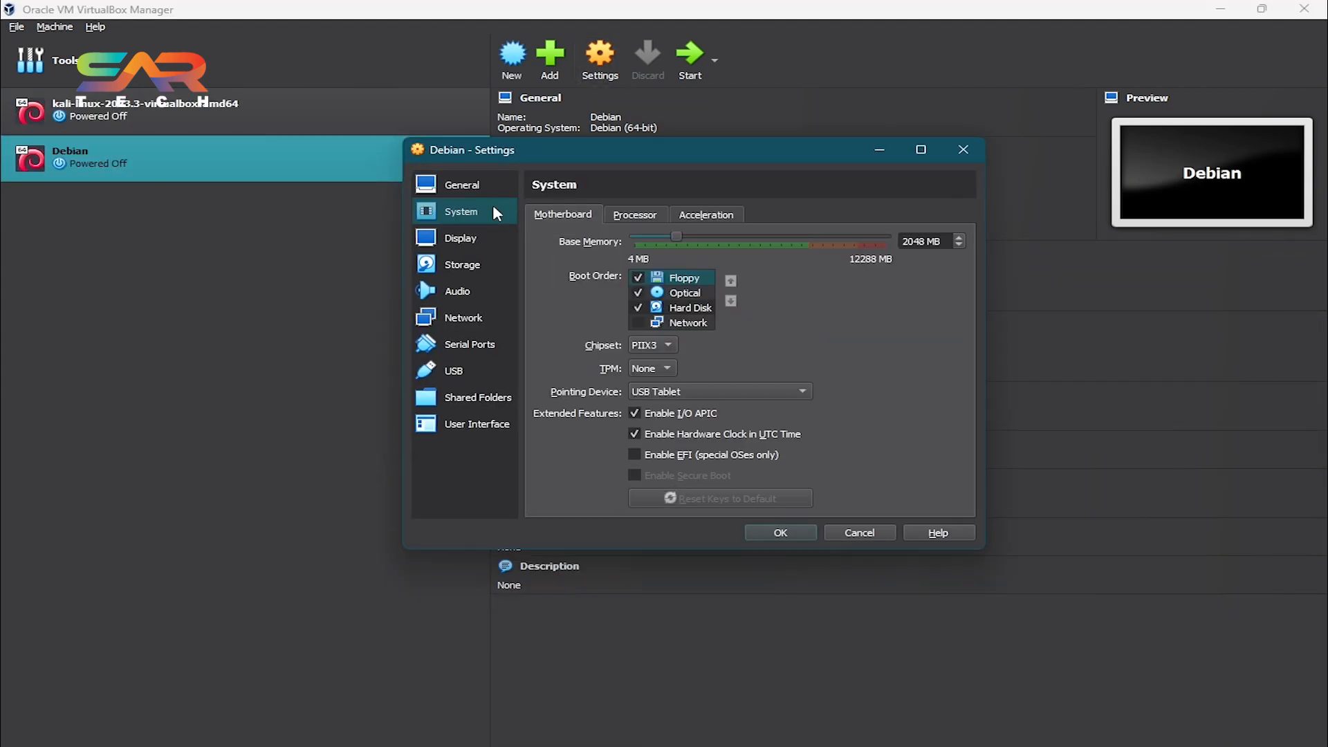
click(502, 269)
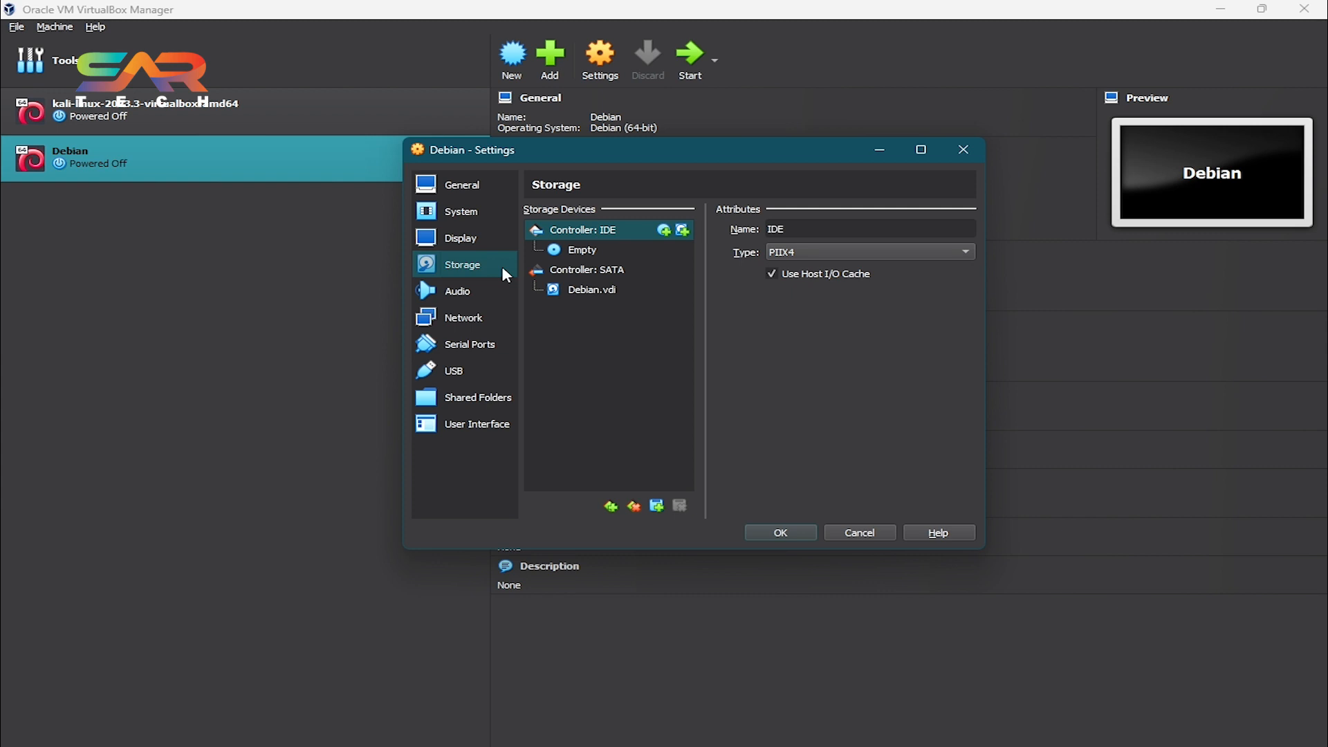
click(607, 253)
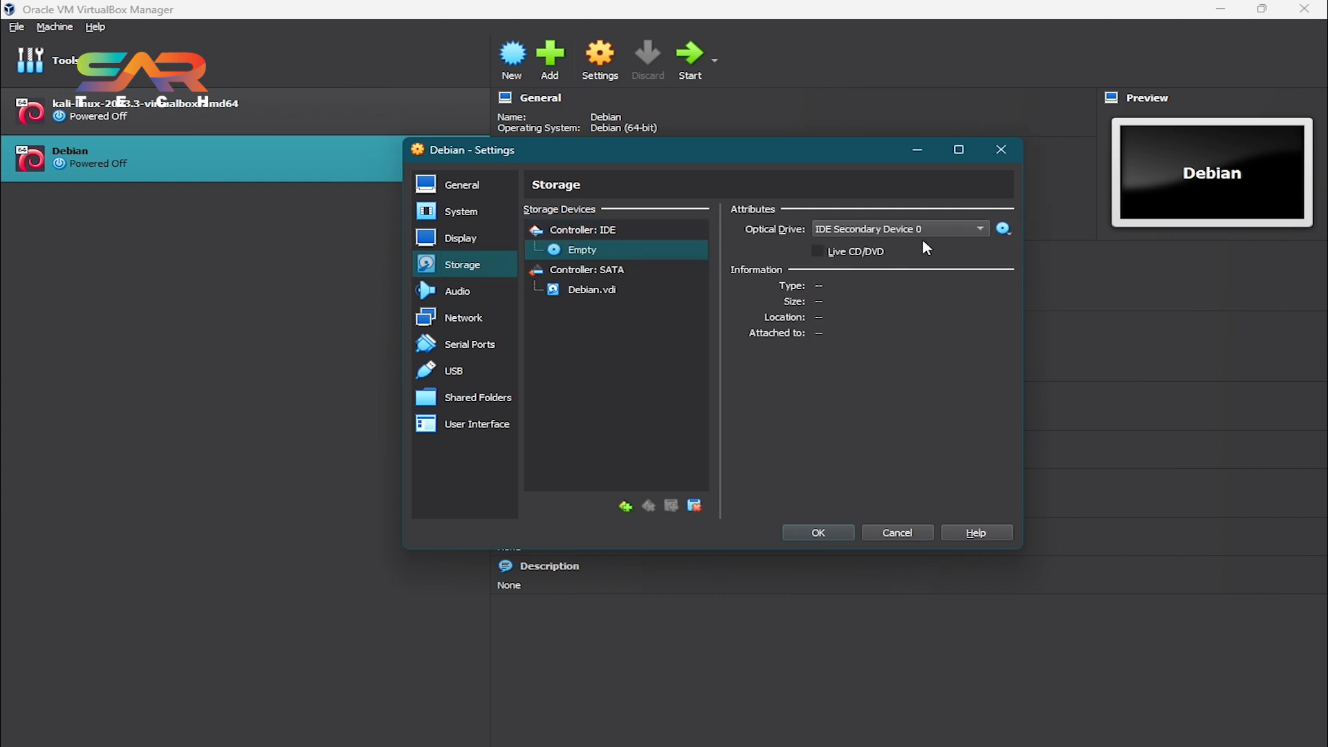
click(1004, 228)
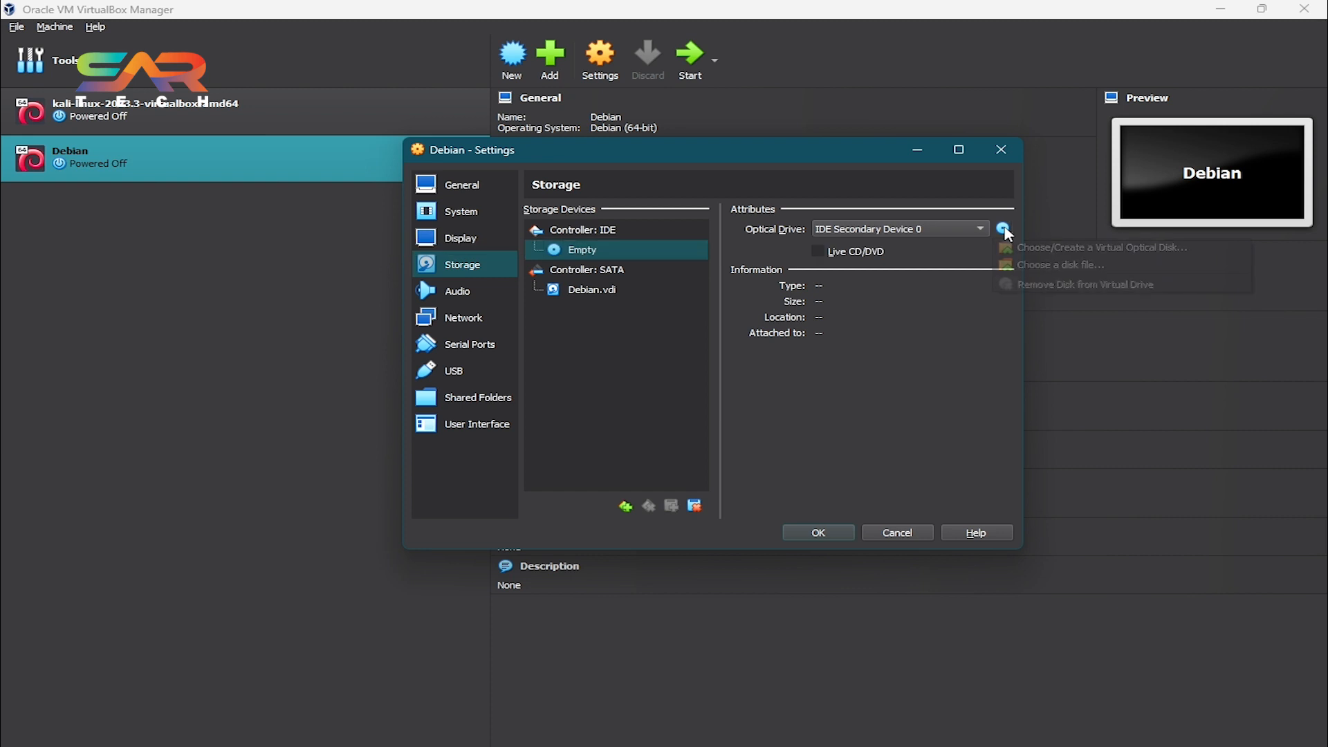
click(1114, 264)
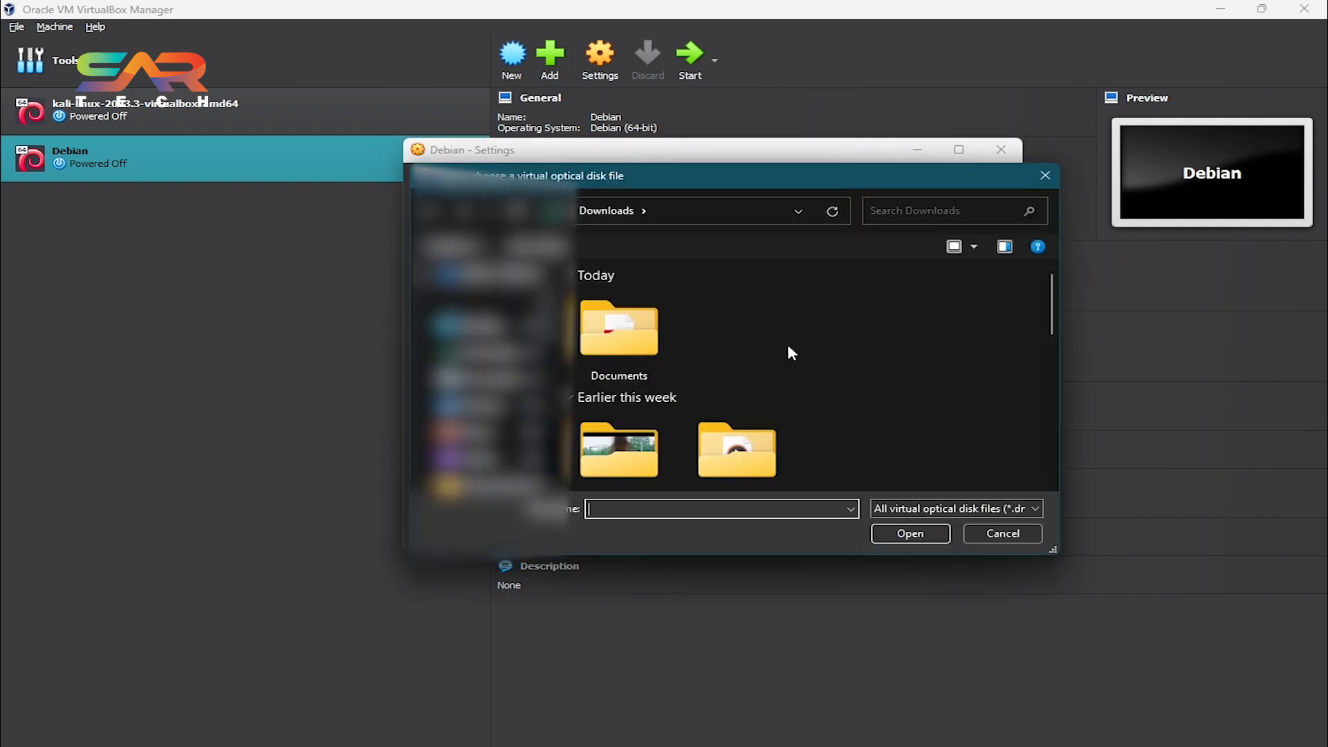
click(477, 325)
click(744, 333)
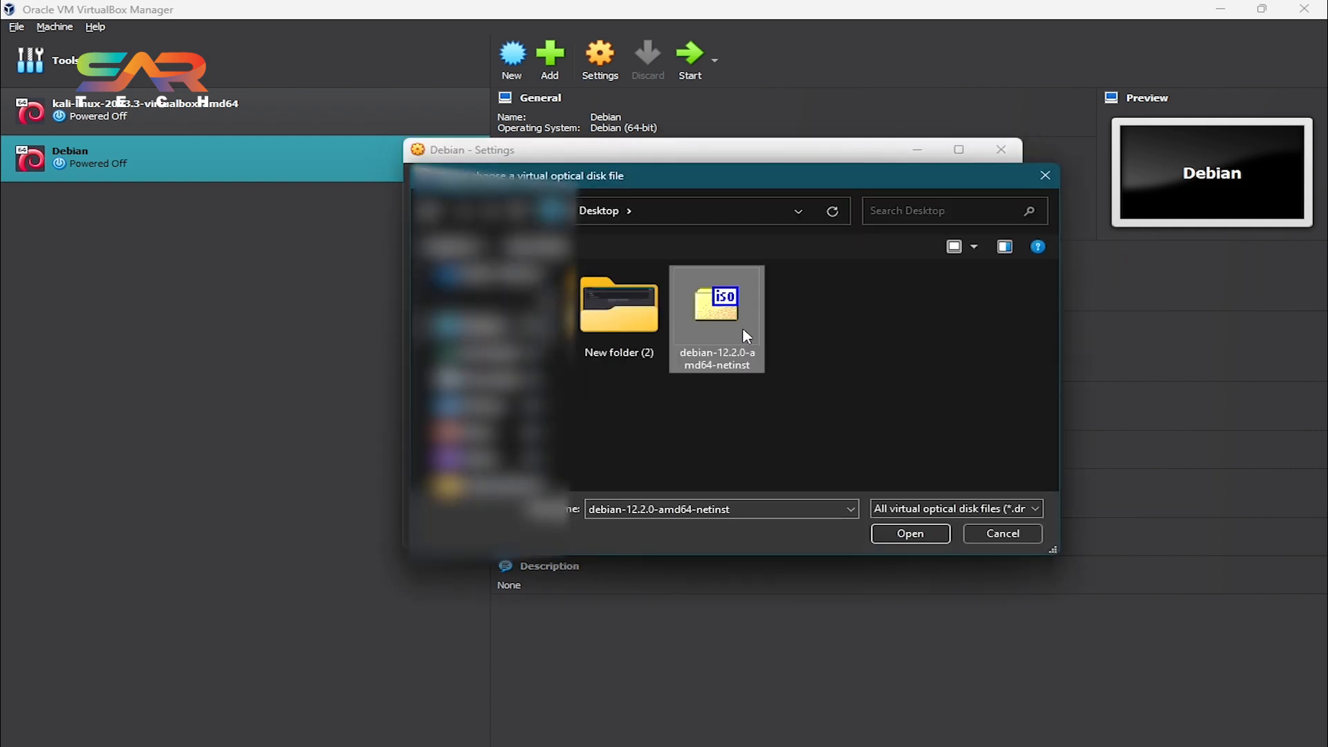
double_click(744, 332)
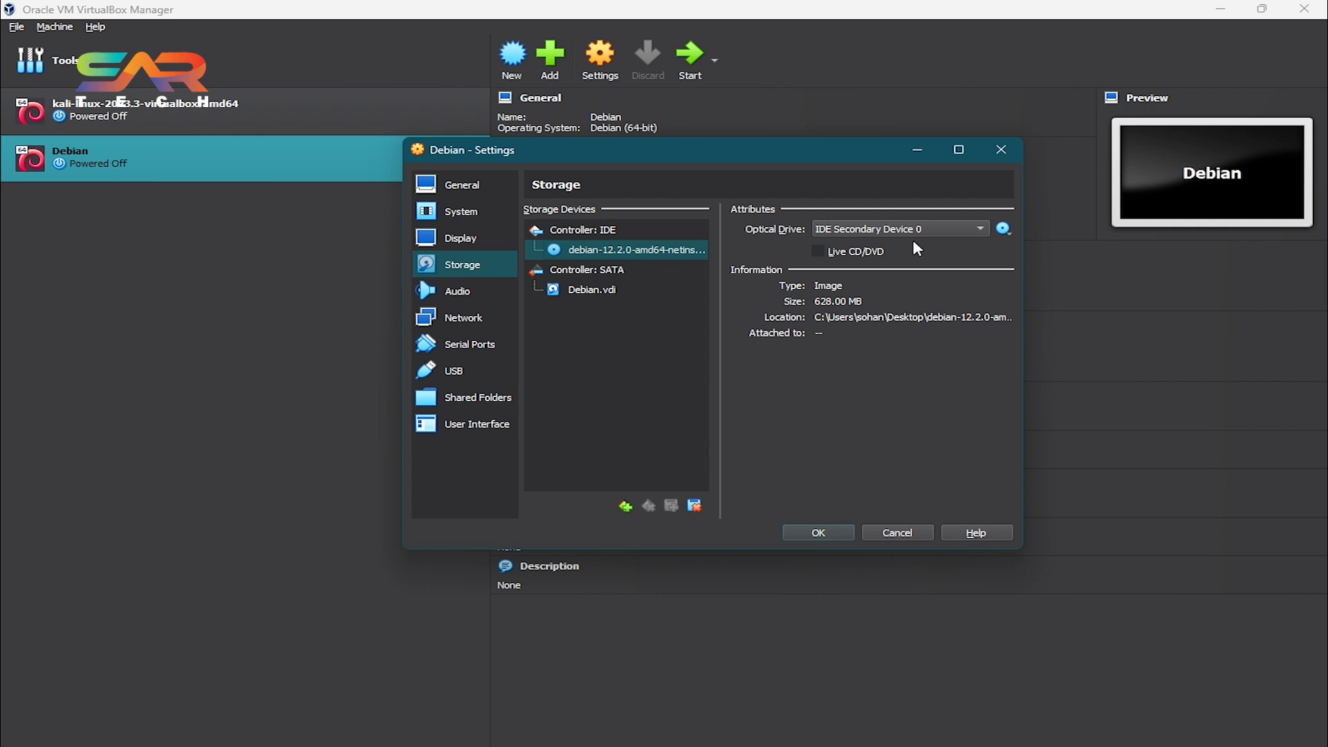
Raise the display video memory to 128 MB and save the settings.
click(469, 239)
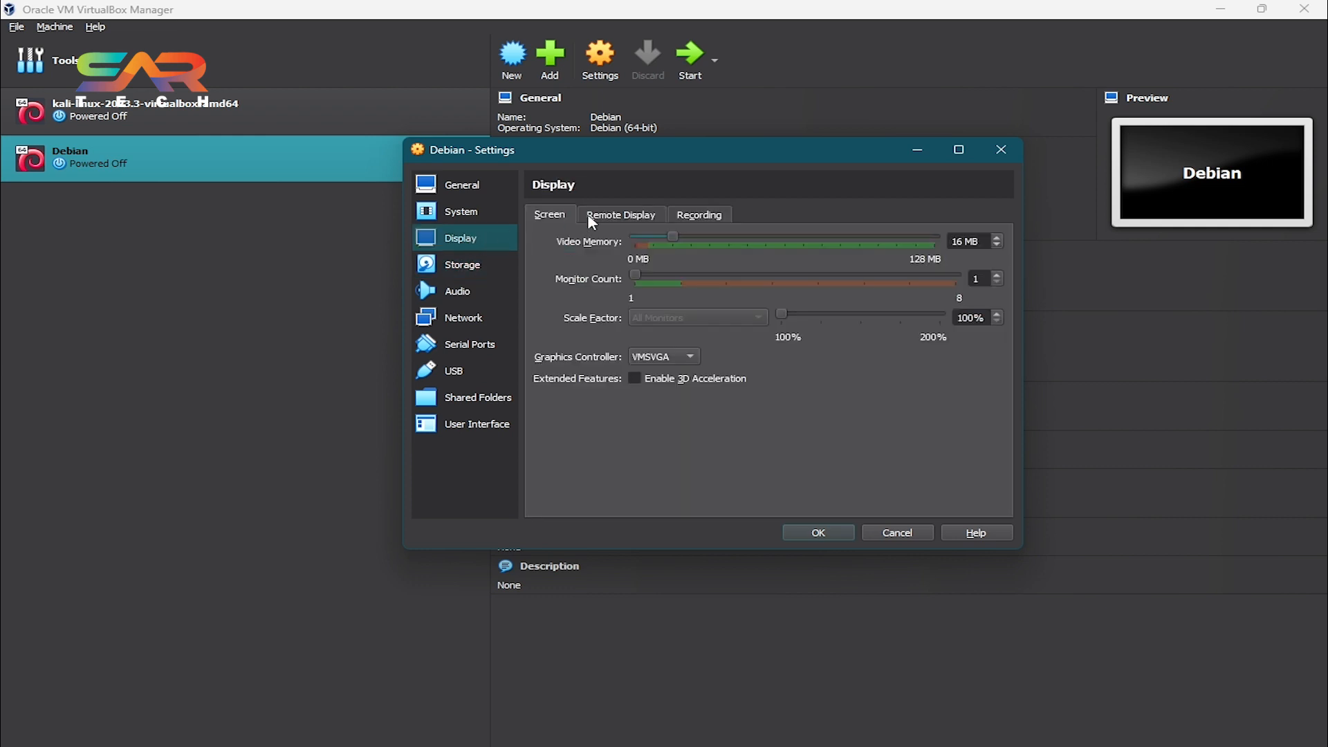
click(657, 359)
click(826, 375)
drag(678, 240, 961, 242)
click(825, 534)
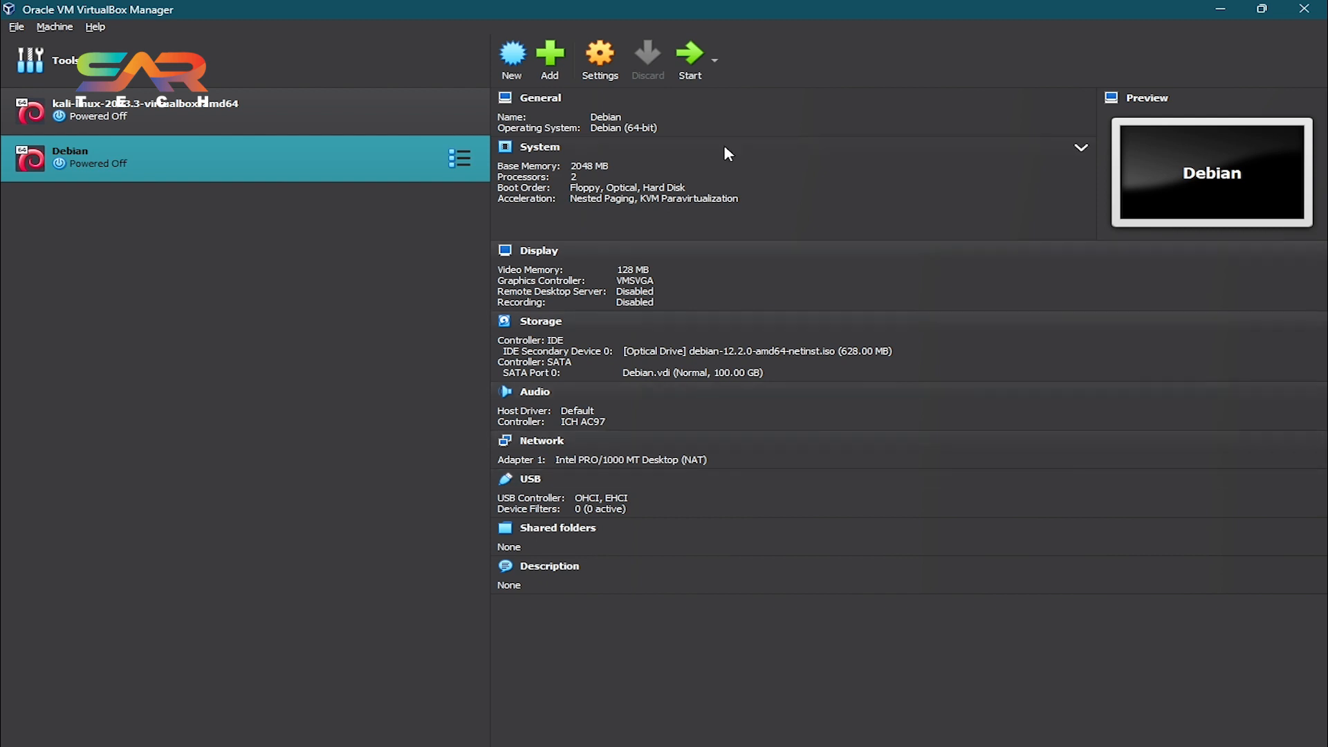
Start the Debian virtual machine, enlarge its window, and launch the Graphical install.
click(692, 59)
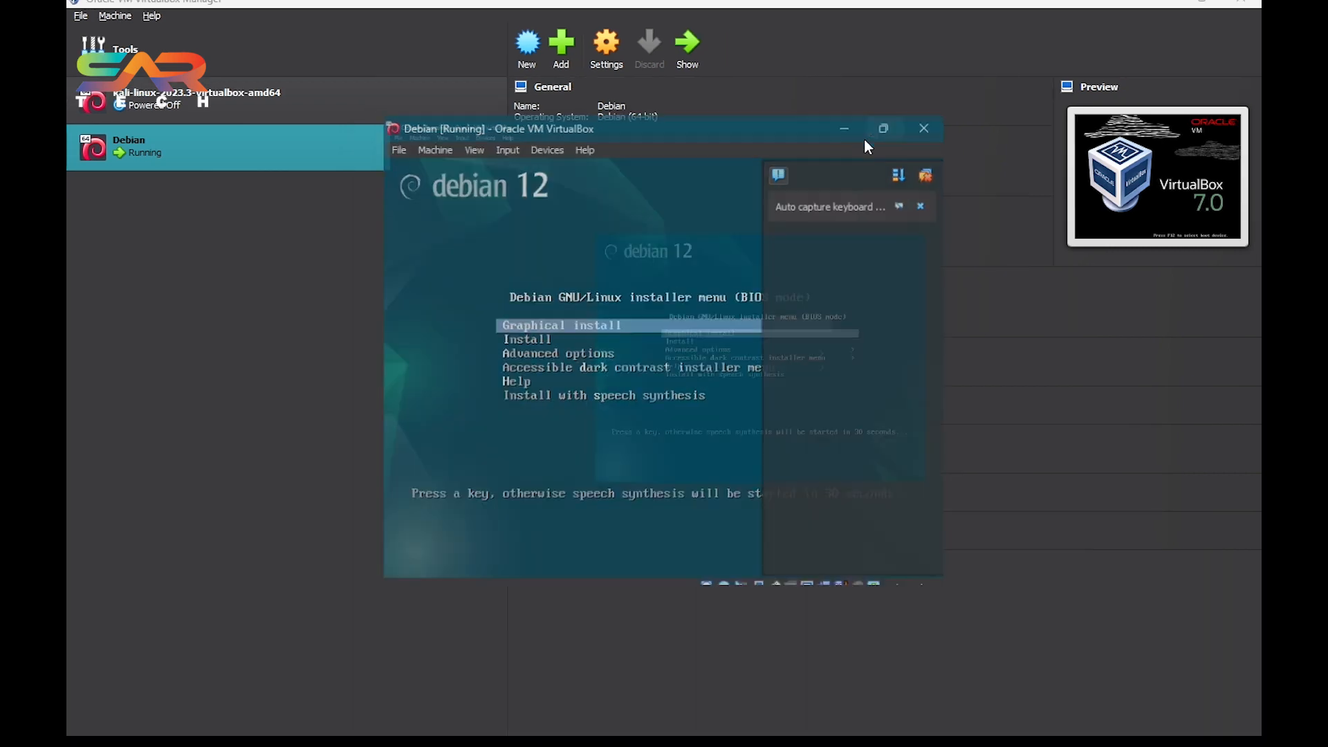
click(870, 134)
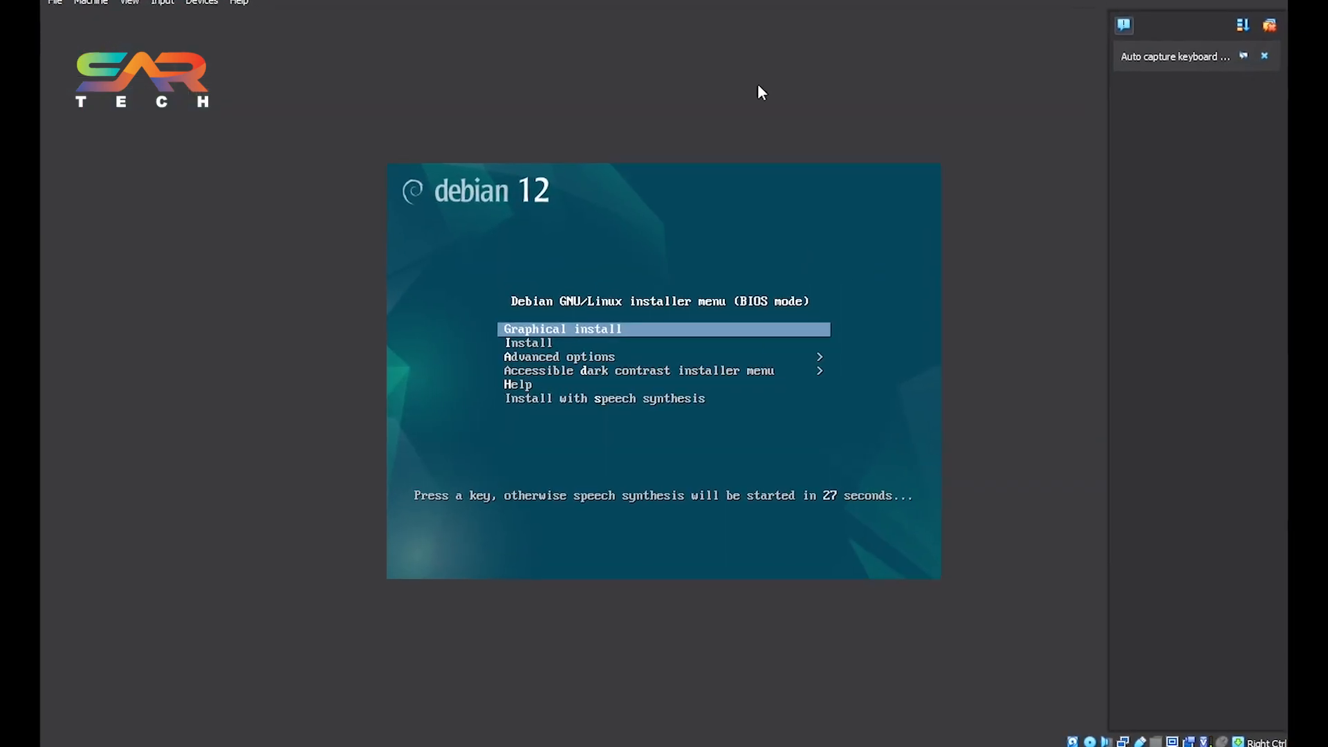
key(Return)
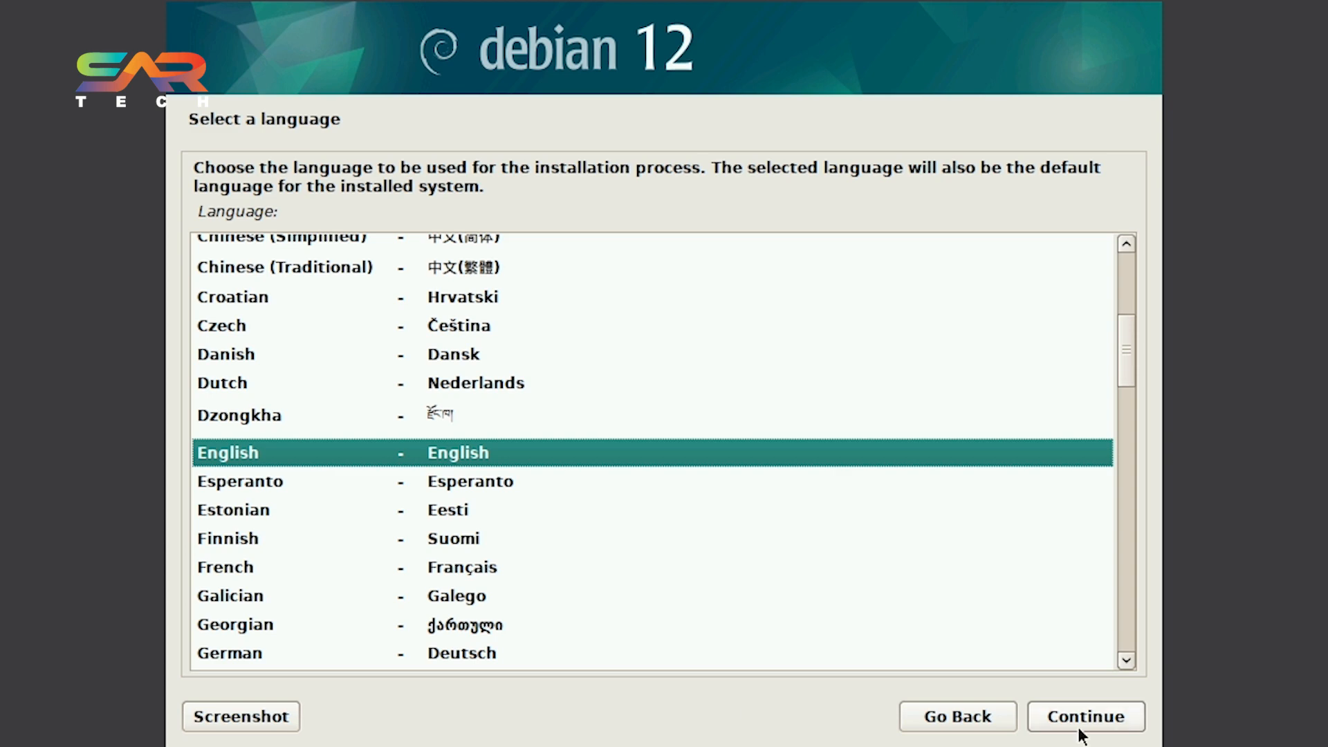
Accept the default English language, American English keymap, hostname debian, and a blank domain name.
click(1089, 720)
click(1089, 720)
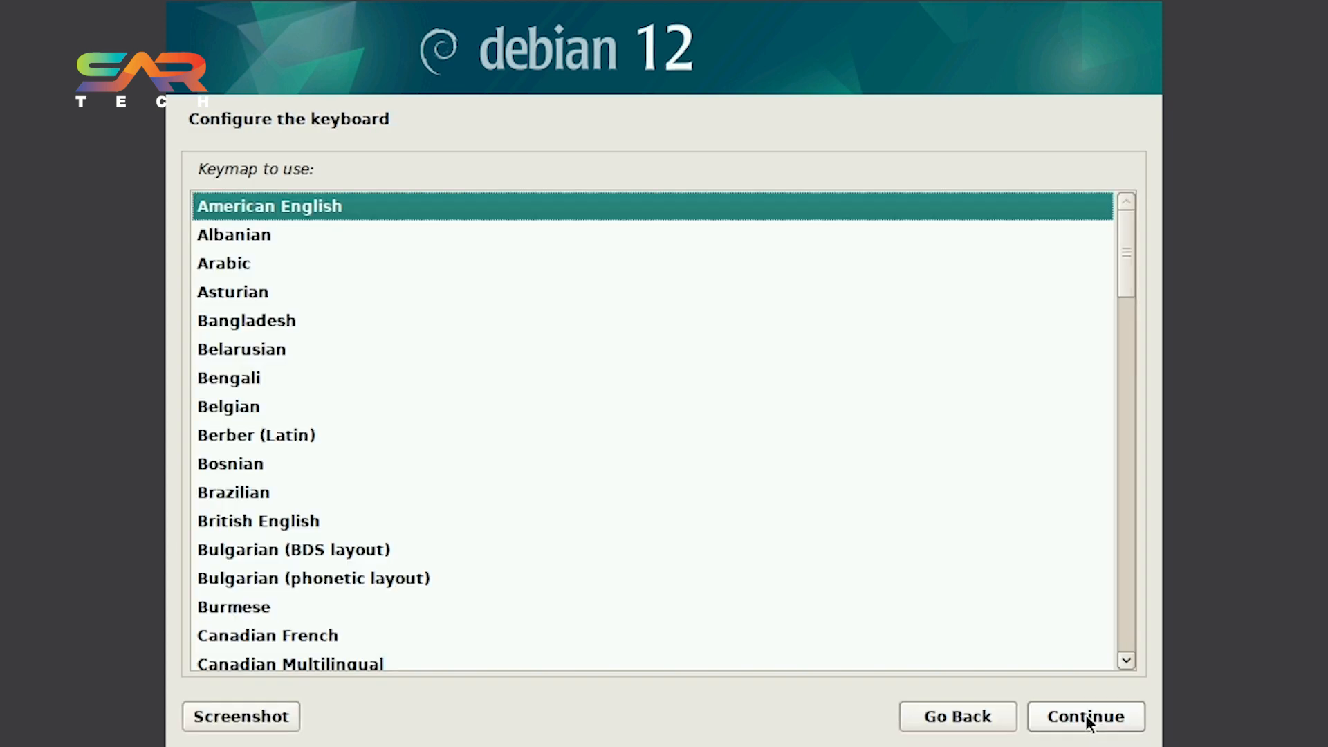
click(1088, 720)
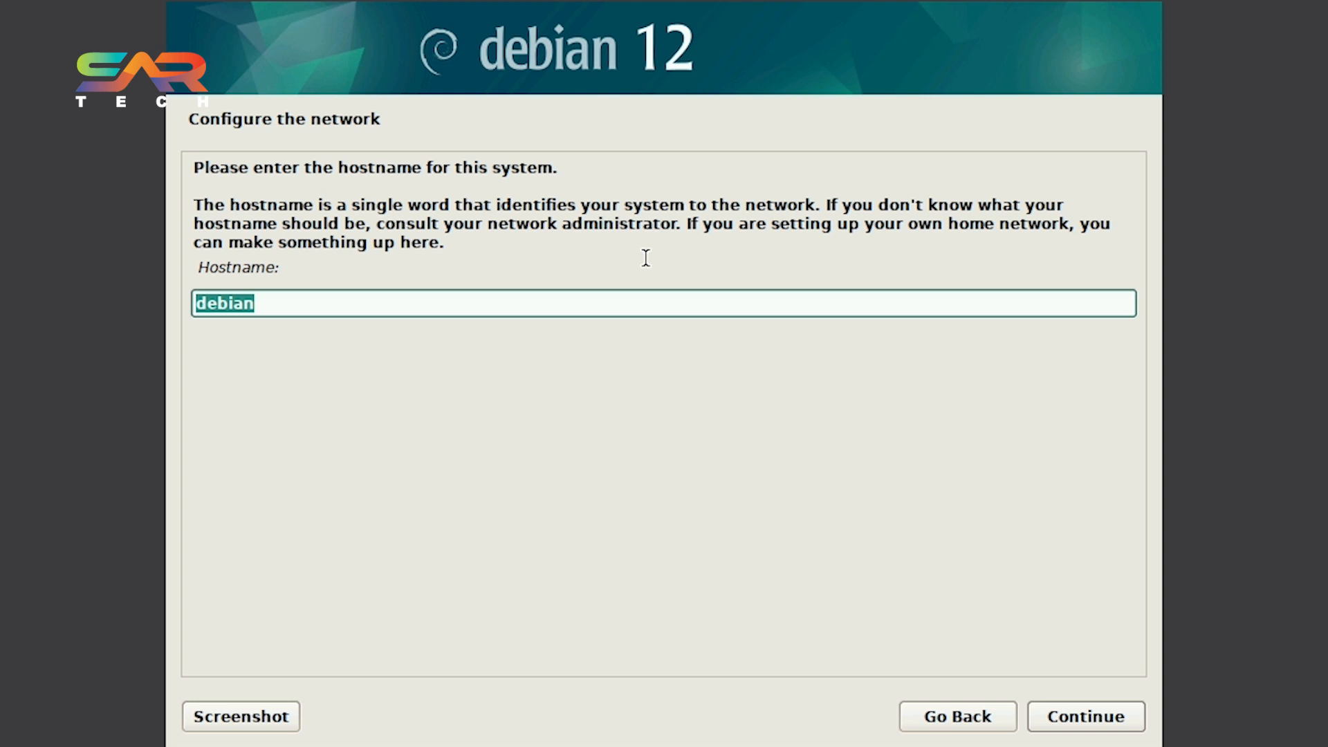
key(Return)
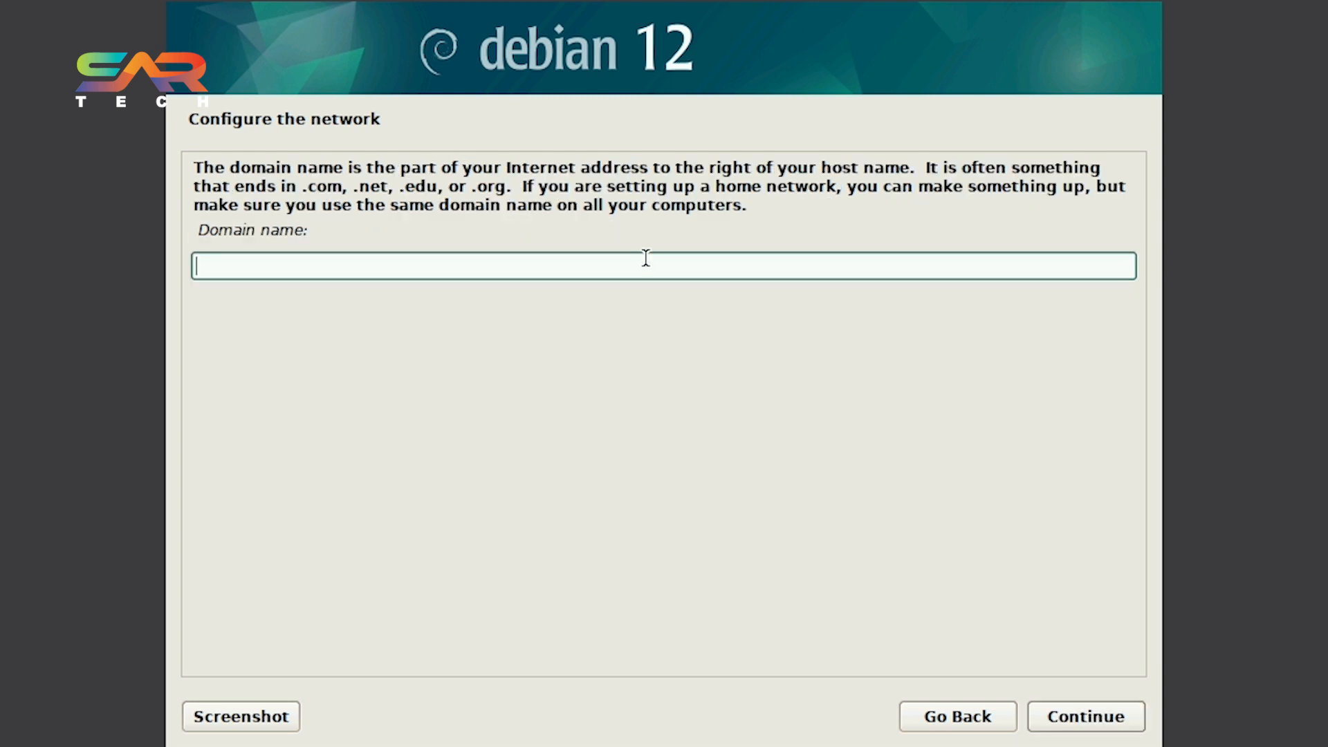
key(Return)
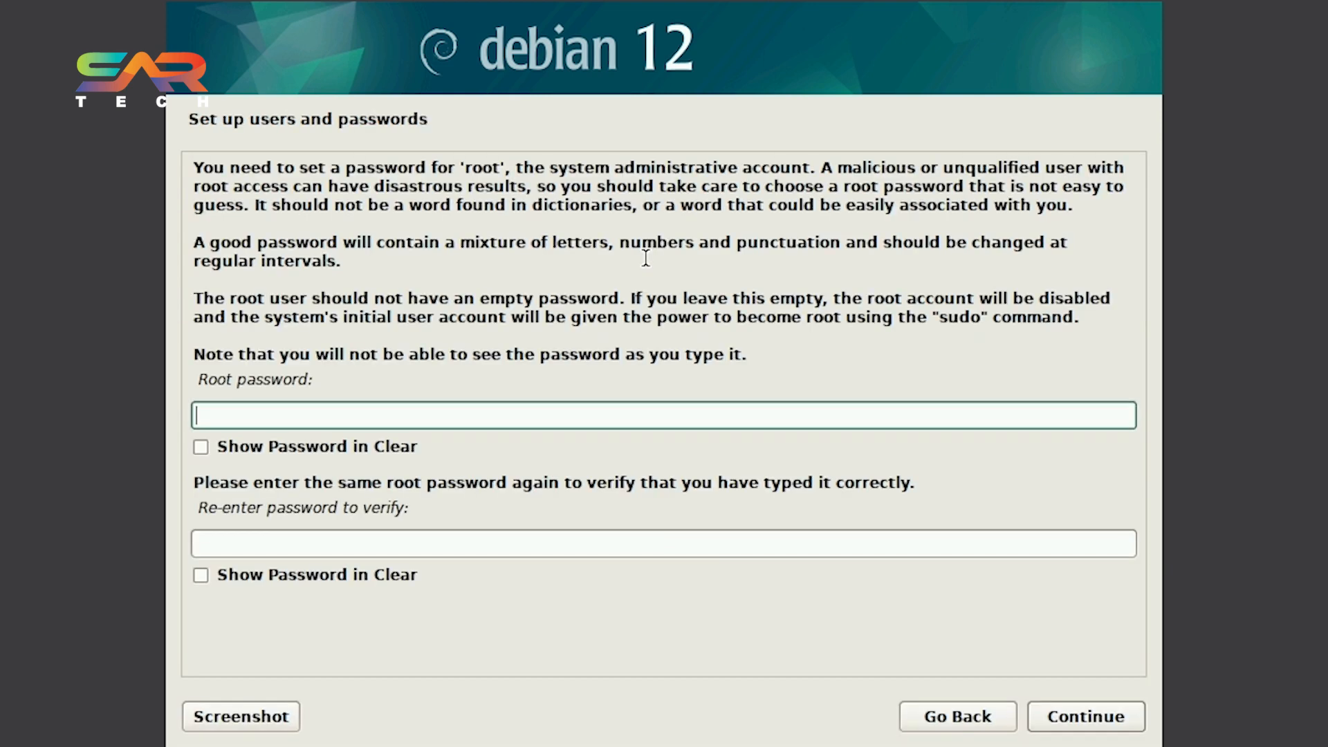
Enter and re-enter the root password, then continue.
text(**********)
key(Tab)
text(*********)
click(439, 408)
key(ctrl+a)
text(*********)
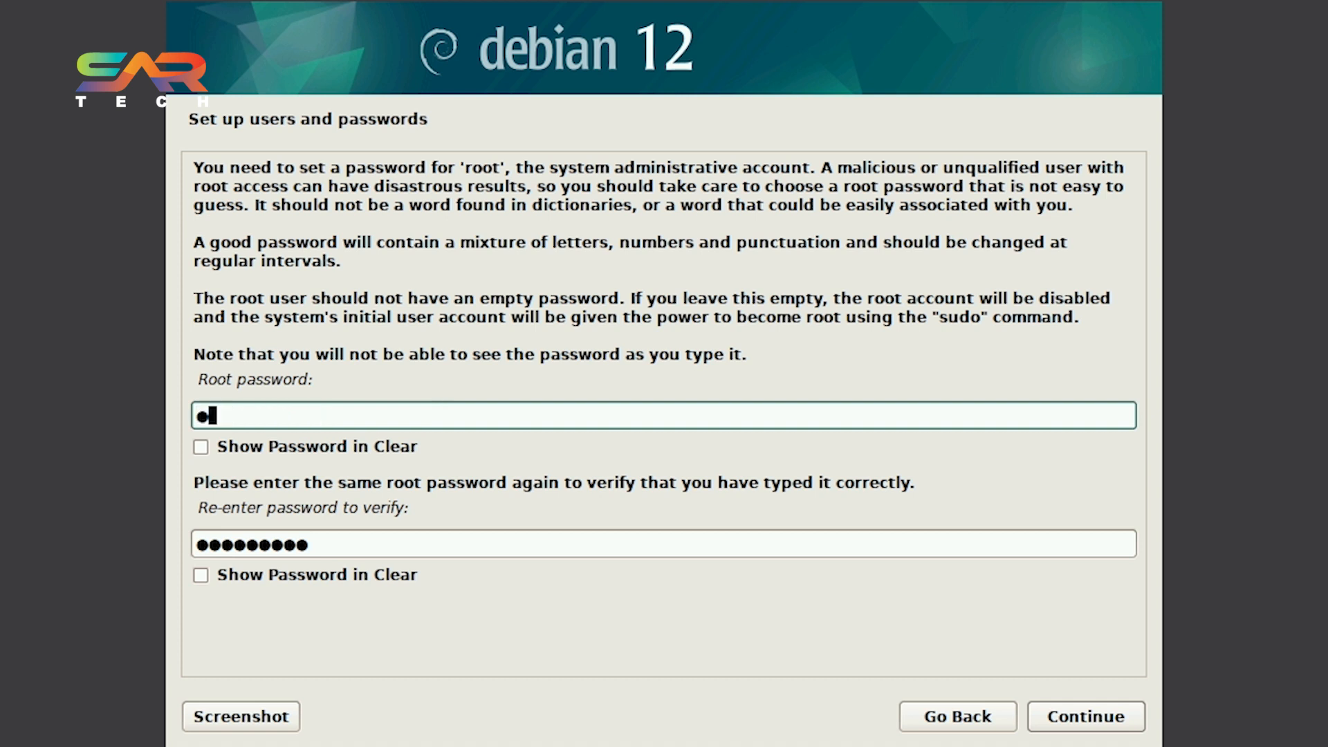
click(1056, 719)
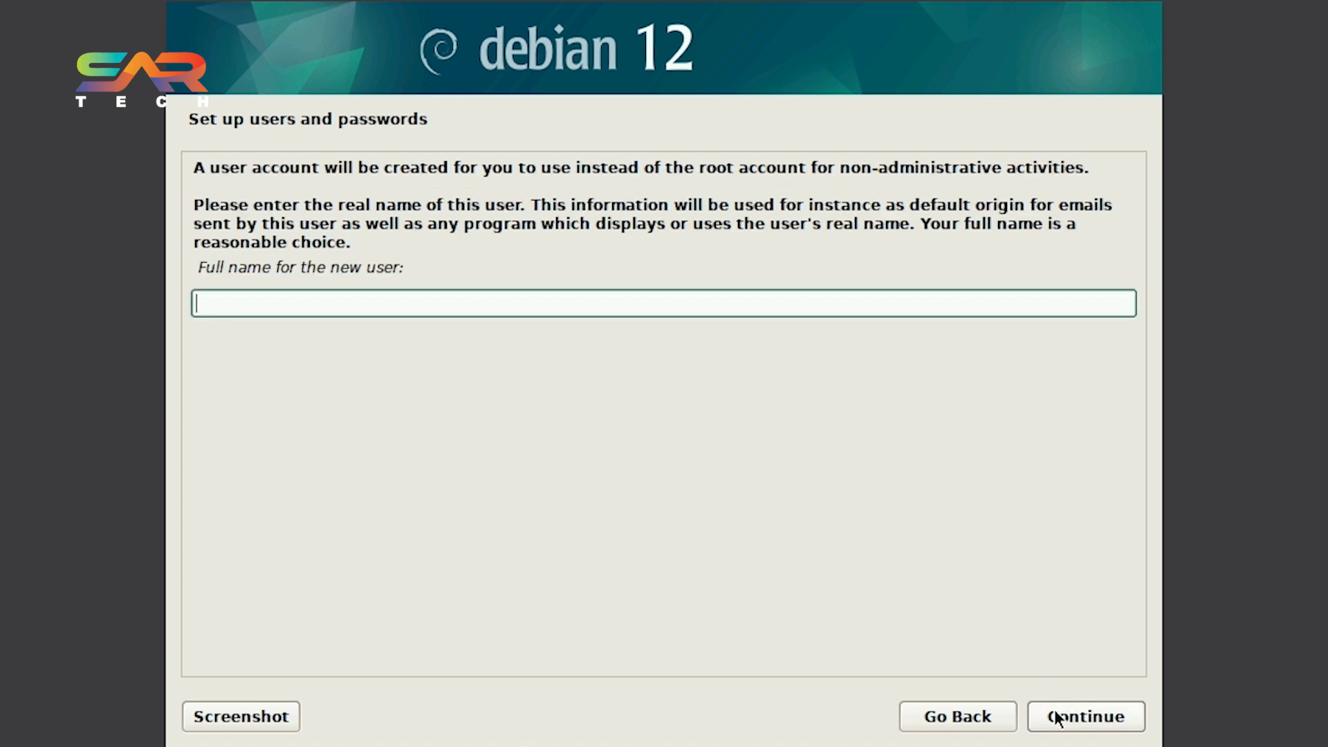
Enter the new user's full name and accept the suggested username.
text(SAR)
click(1056, 720)
click(1057, 720)
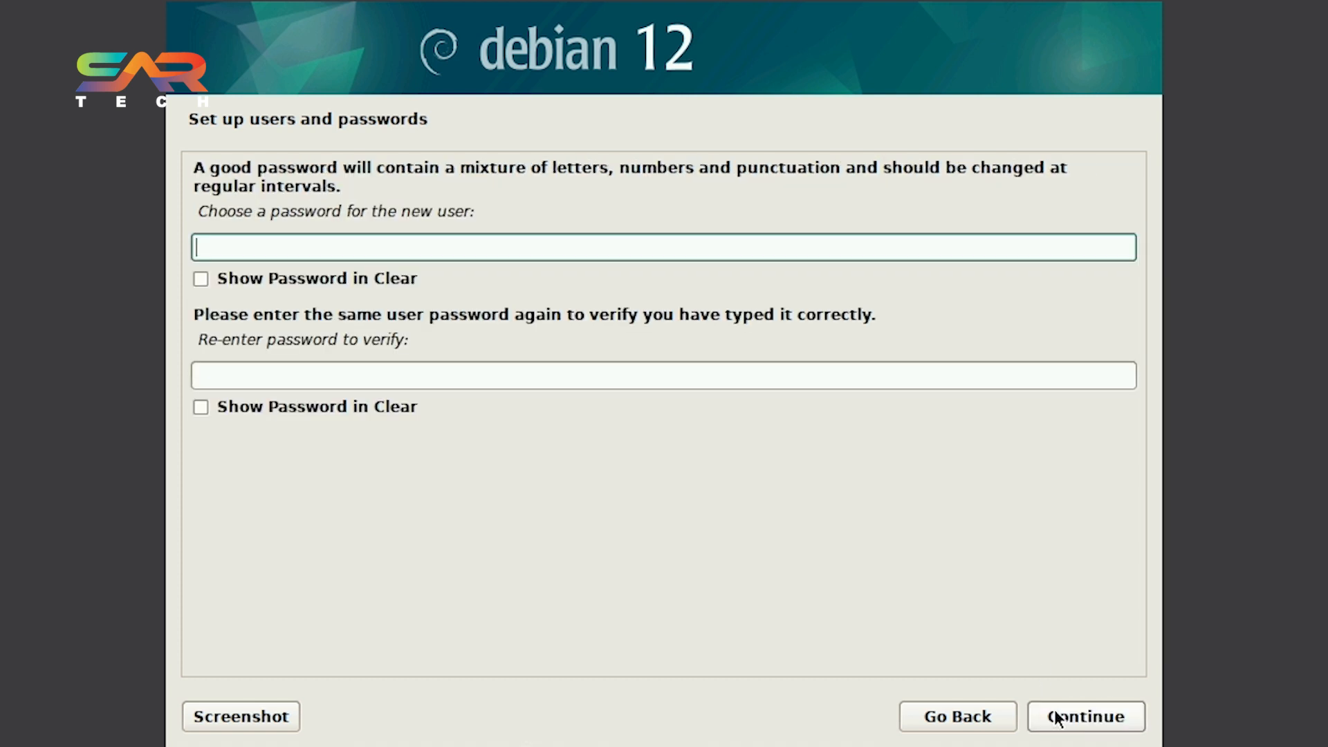
Enter and confirm the new user's password, then continue.
text(******)
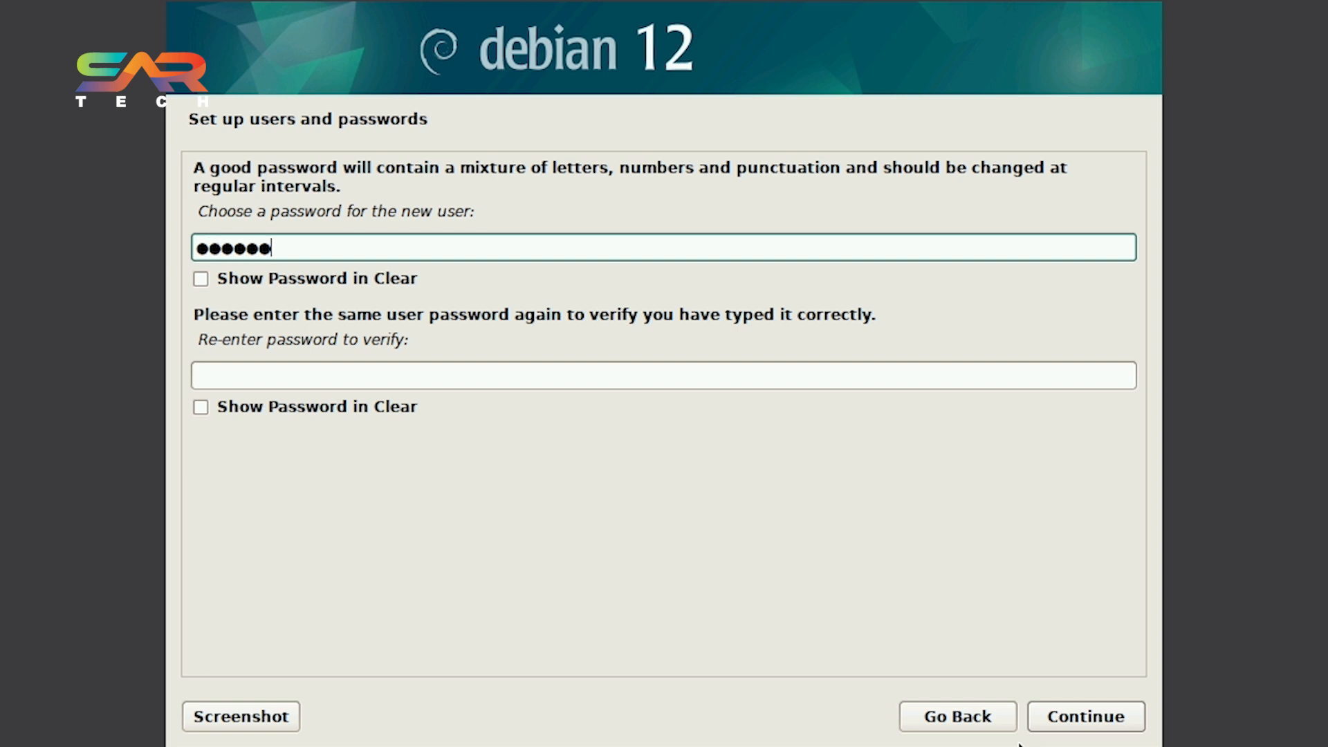
text(***)
key(Tab)
key(Tab)
text(*********)
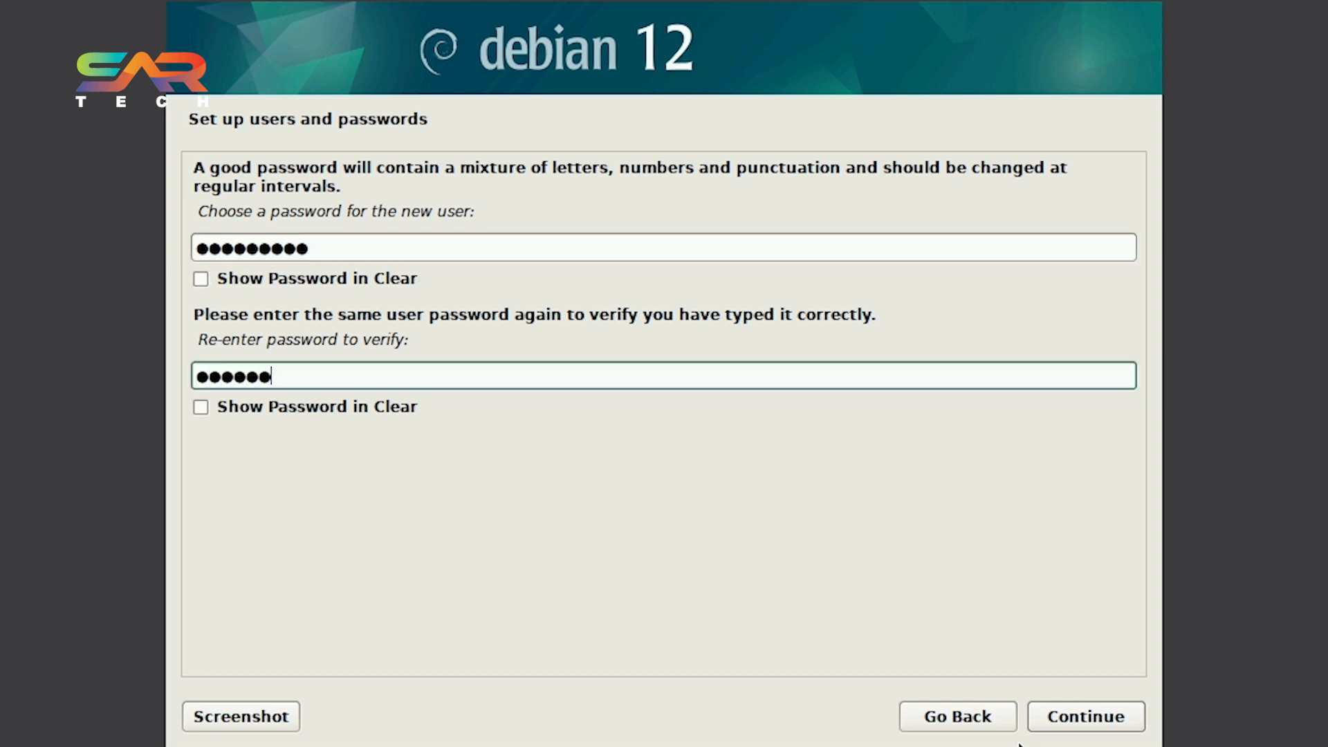
key(Return)
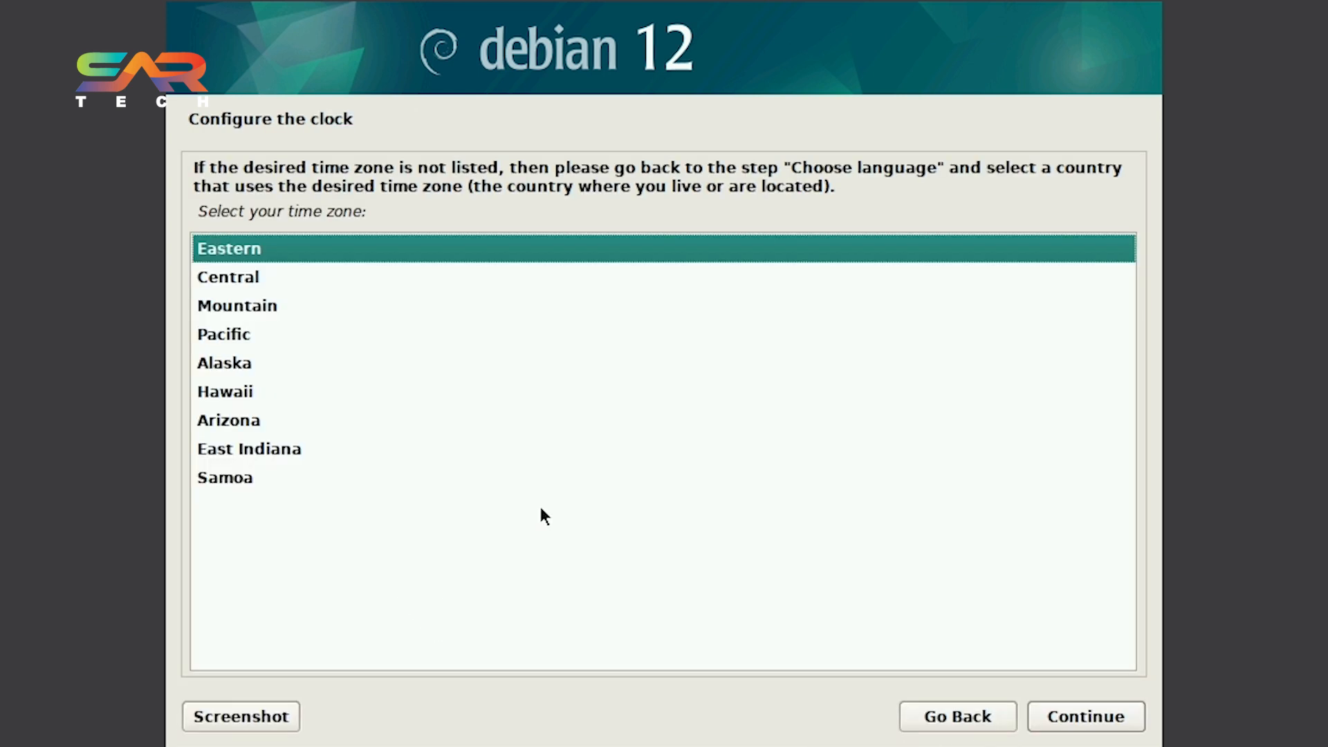
Select the Central time zone.
key(Down)
key(Return)
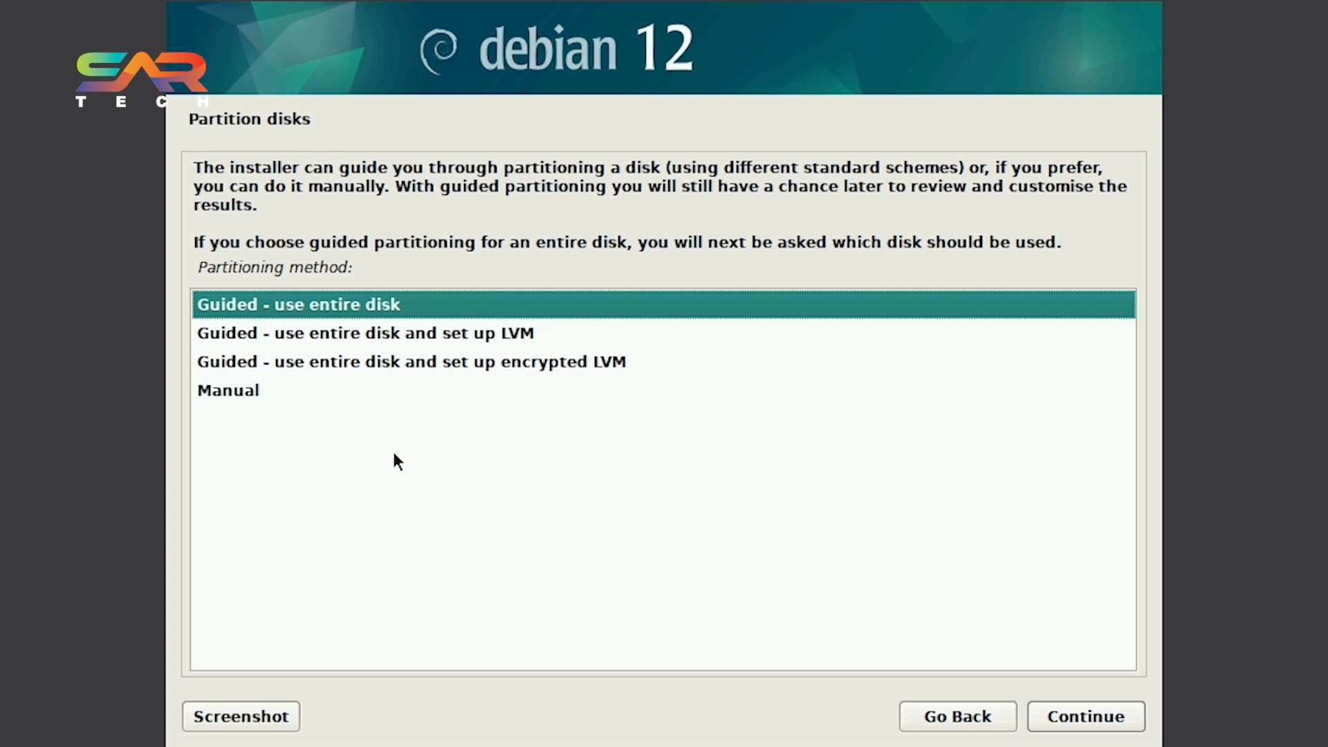
Partition the whole disk with guided partitioning, all files in one partition, and write the changes to disk.
key(Return)
key(Return)
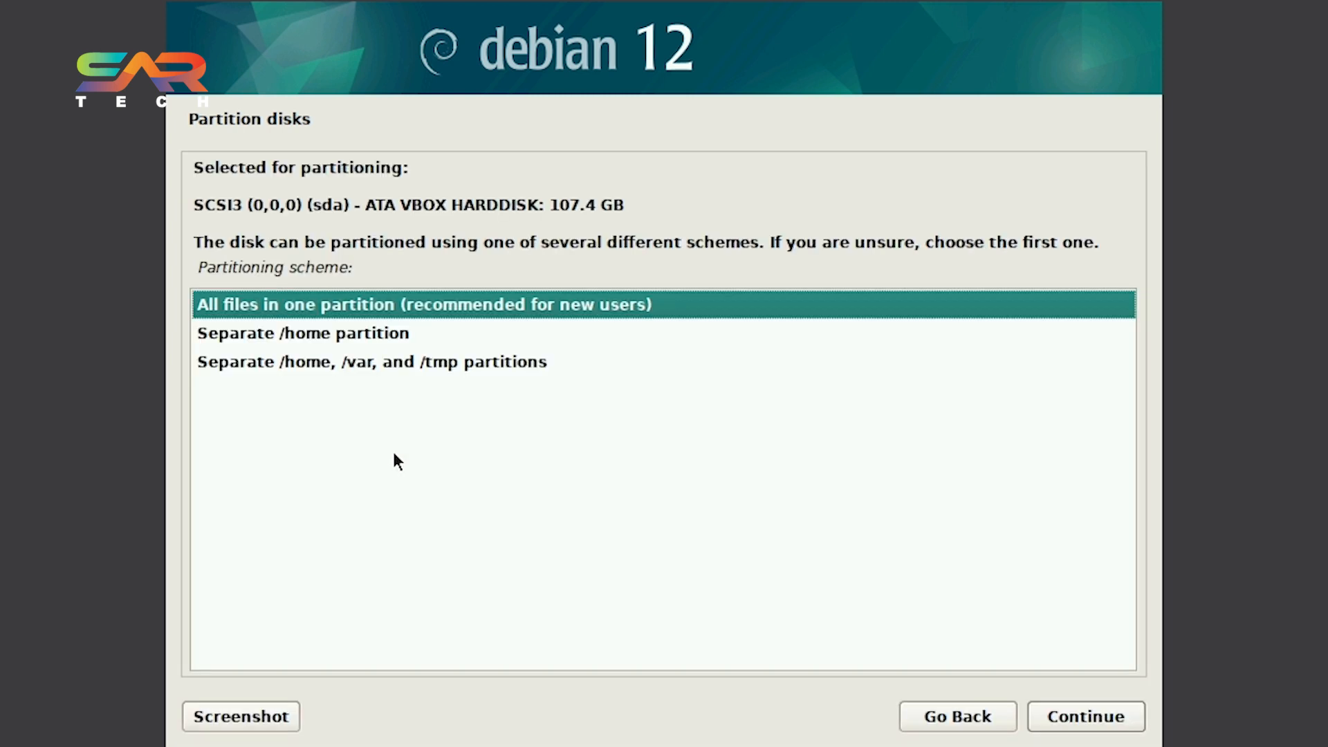
key(Return)
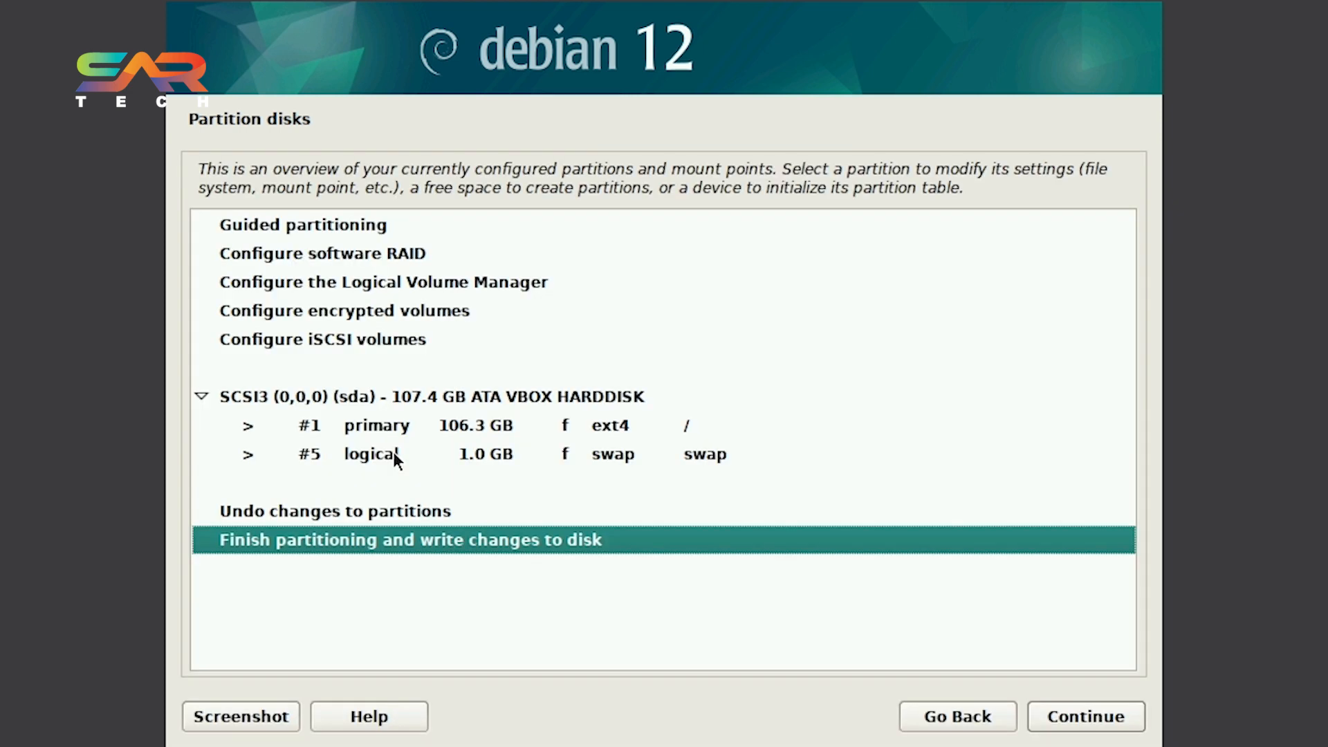
key(Return)
click(230, 413)
key(Return)
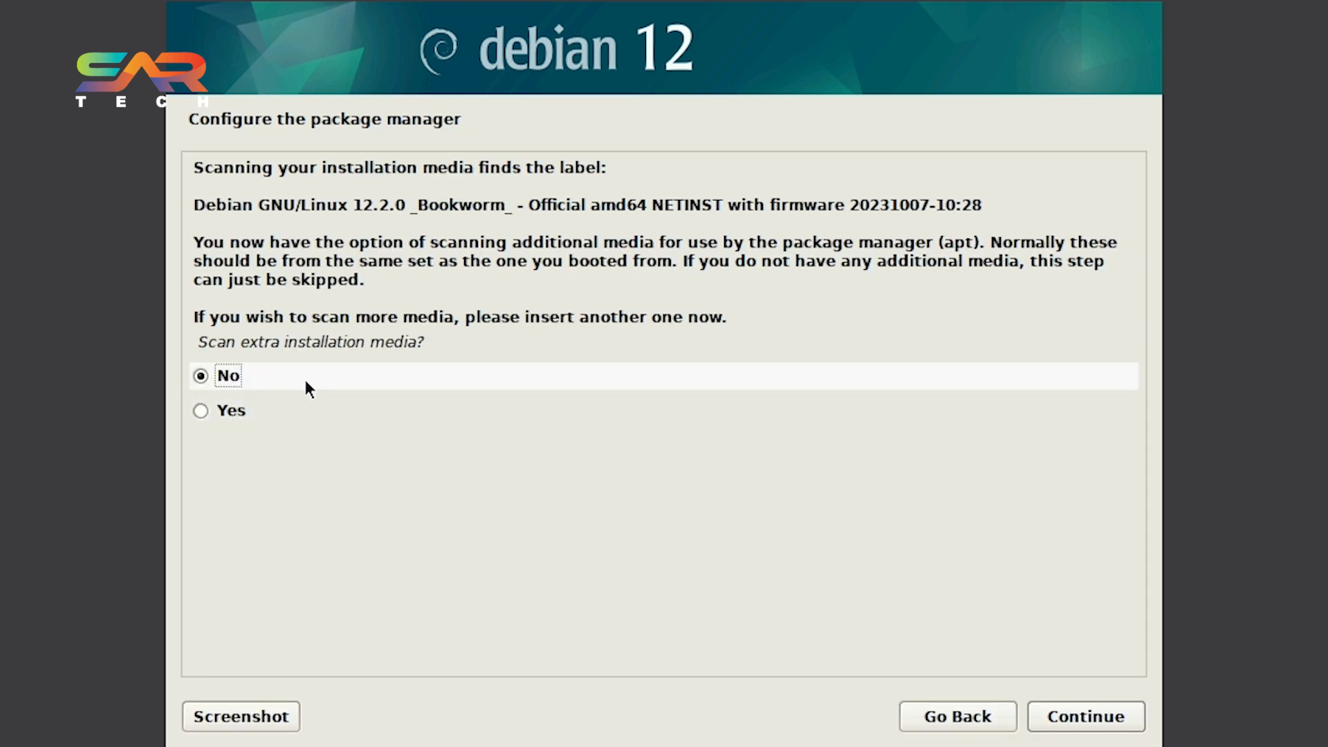
Skip scanning extra installation media, keep the deb.debian.org mirror, and leave the HTTP proxy blank.
click(1080, 702)
click(1097, 721)
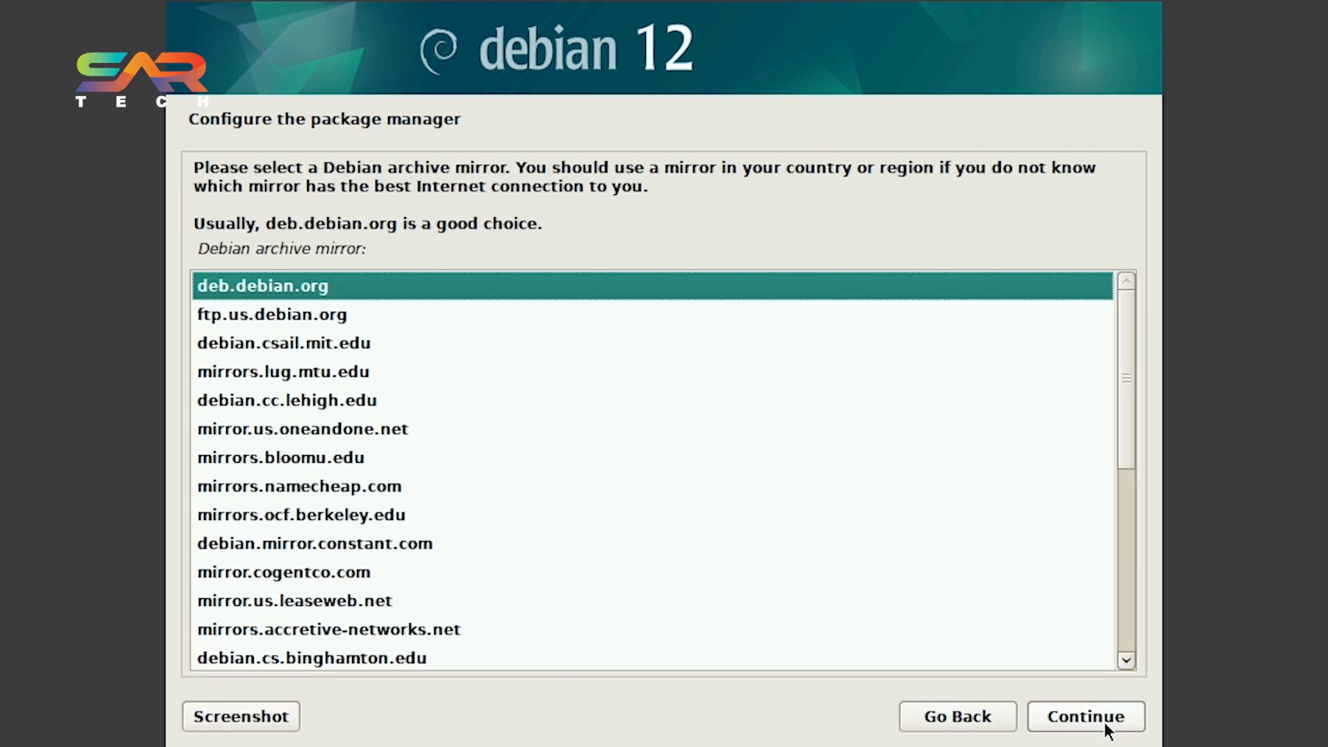
click(1105, 730)
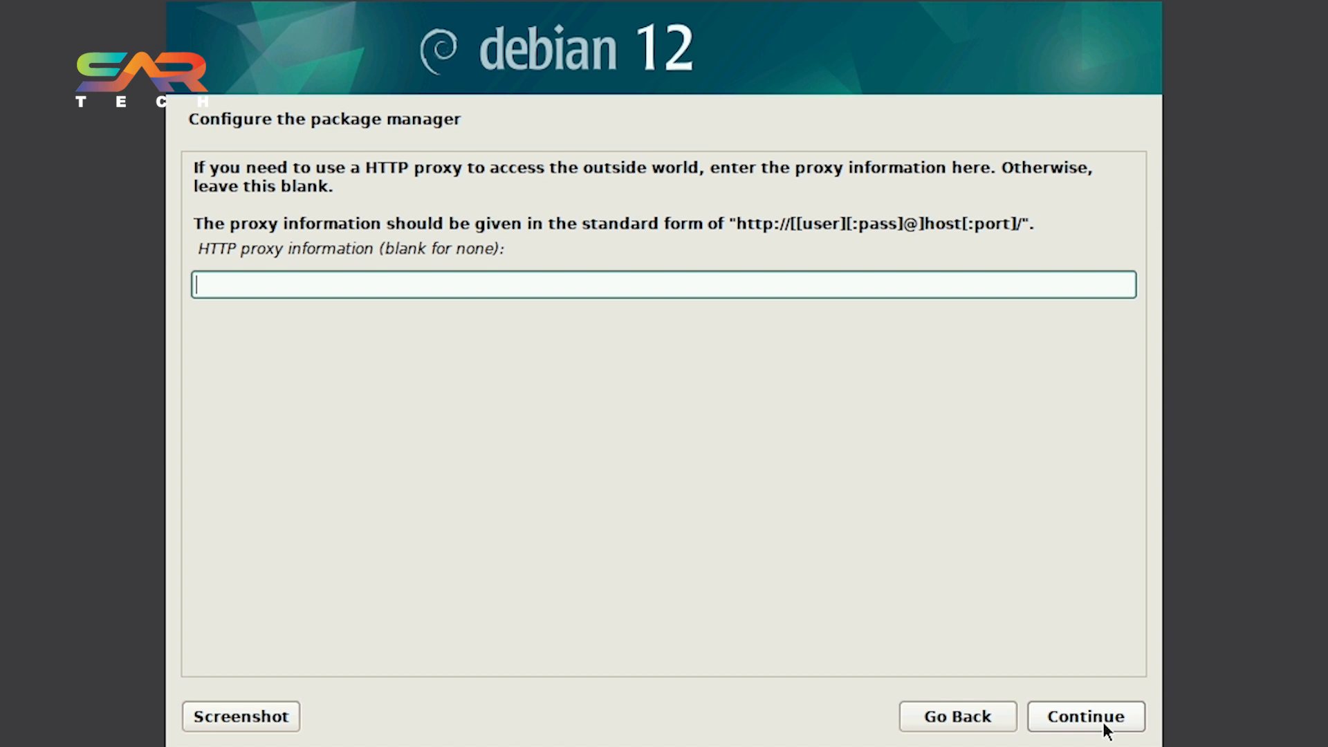
click(1105, 725)
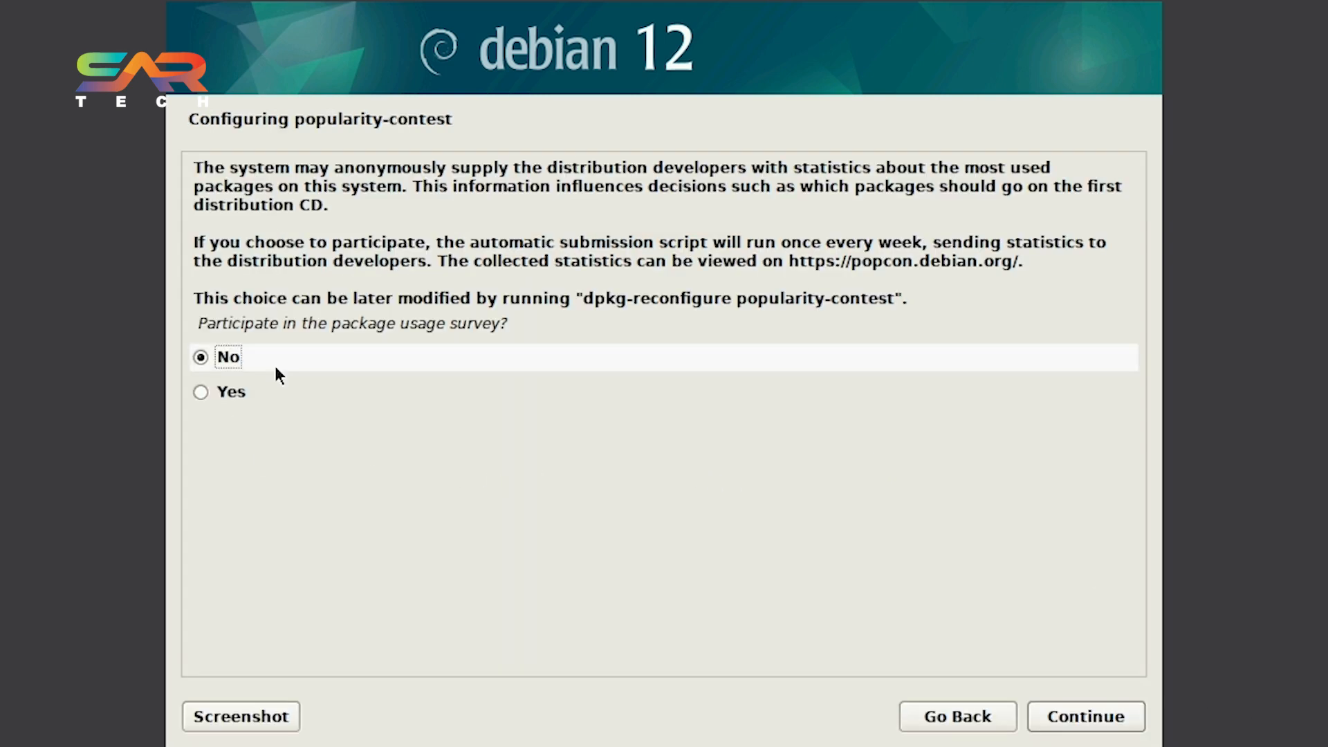
Decline the package usage survey and install the GNOME desktop with standard system utilities.
click(1081, 717)
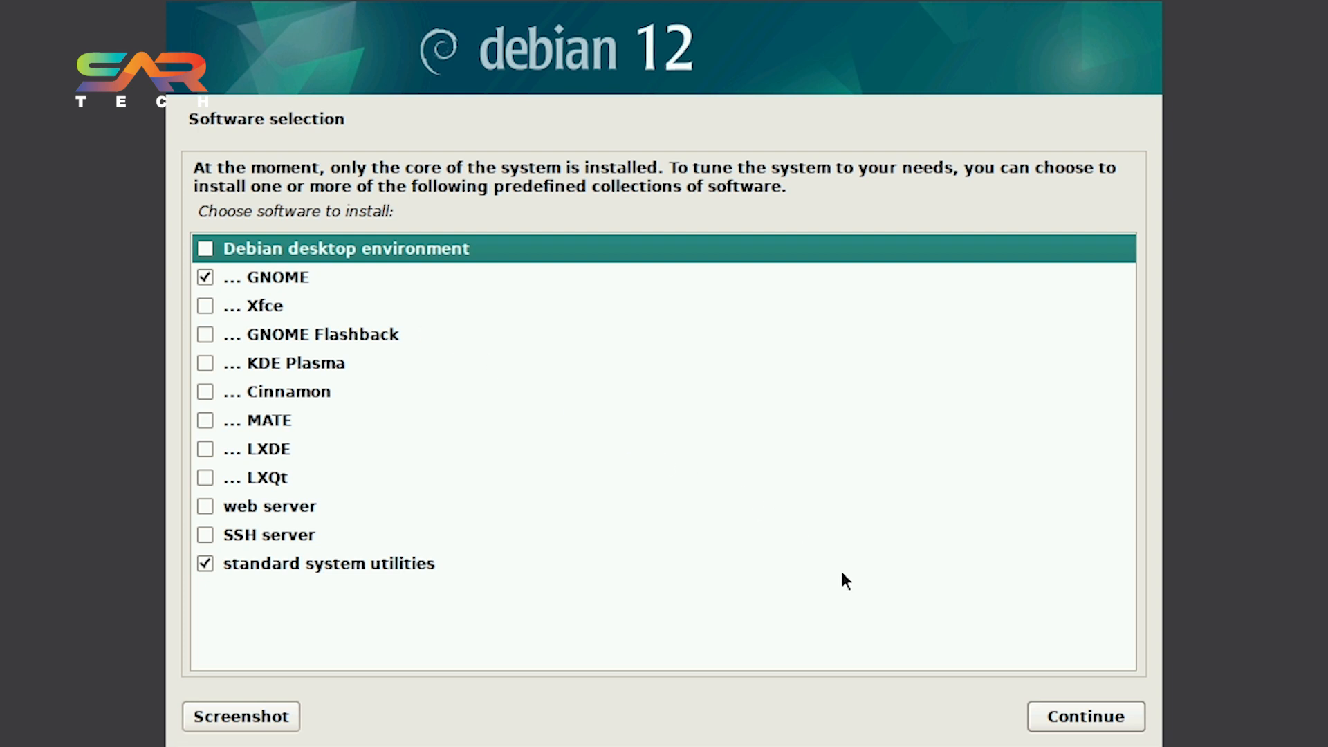
click(1059, 717)
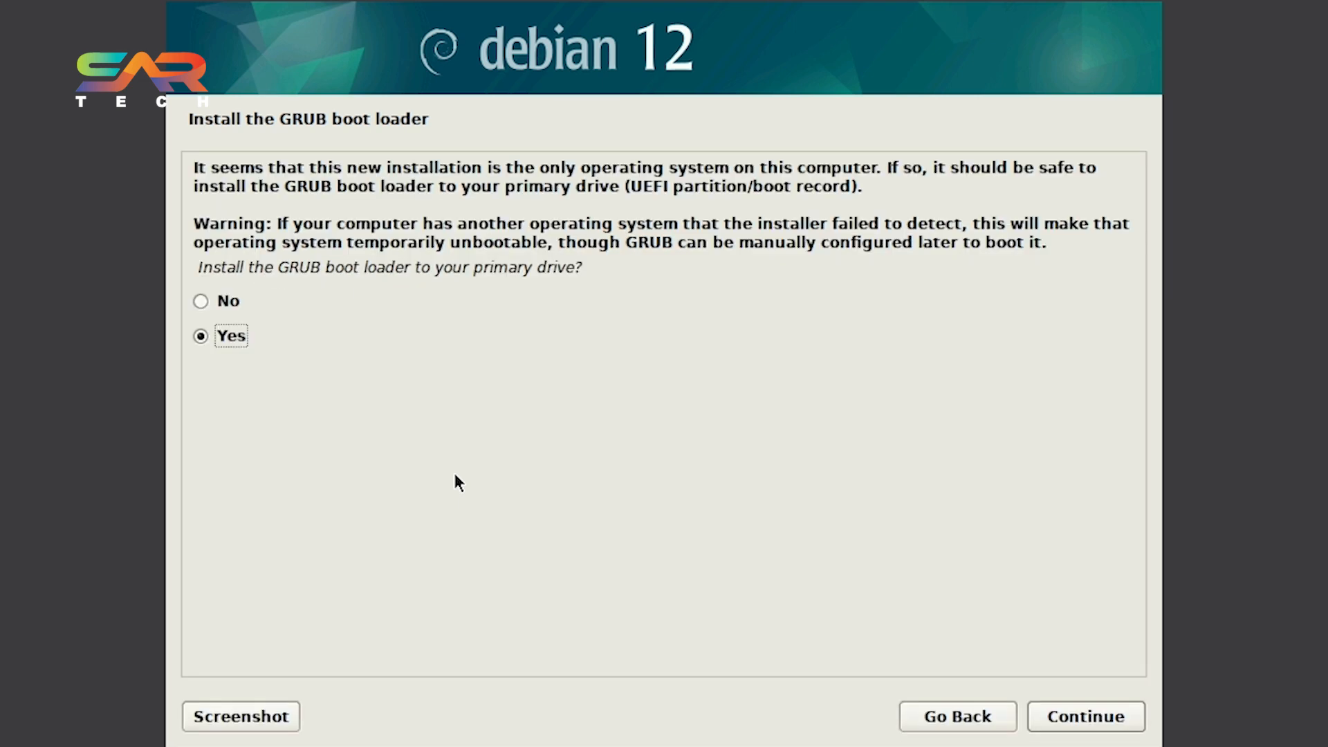
Install the GRUB boot loader to the primary drive and finish the installation.
click(1085, 716)
click(1060, 717)
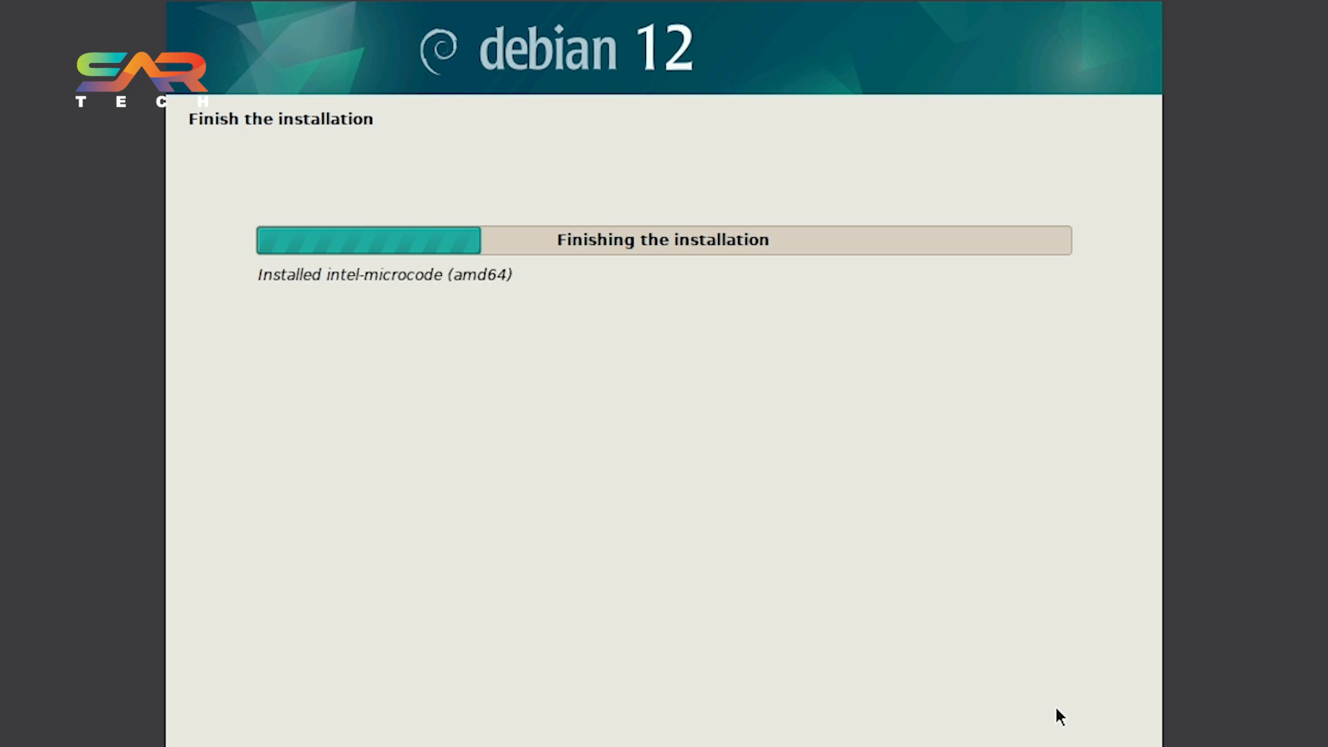
click(1064, 725)
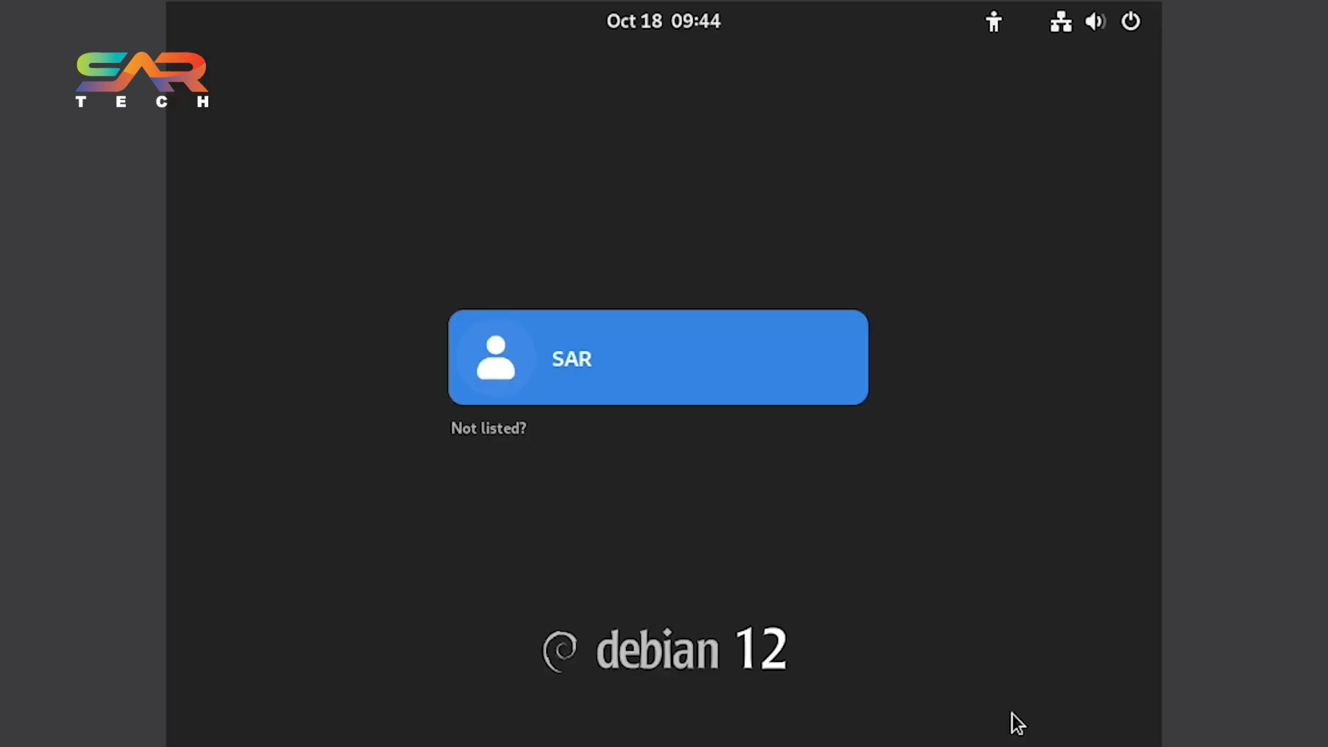
Log in to the new user account with its password and advance past the Welcome screen.
key(Return)
text(**********)
key(Return)
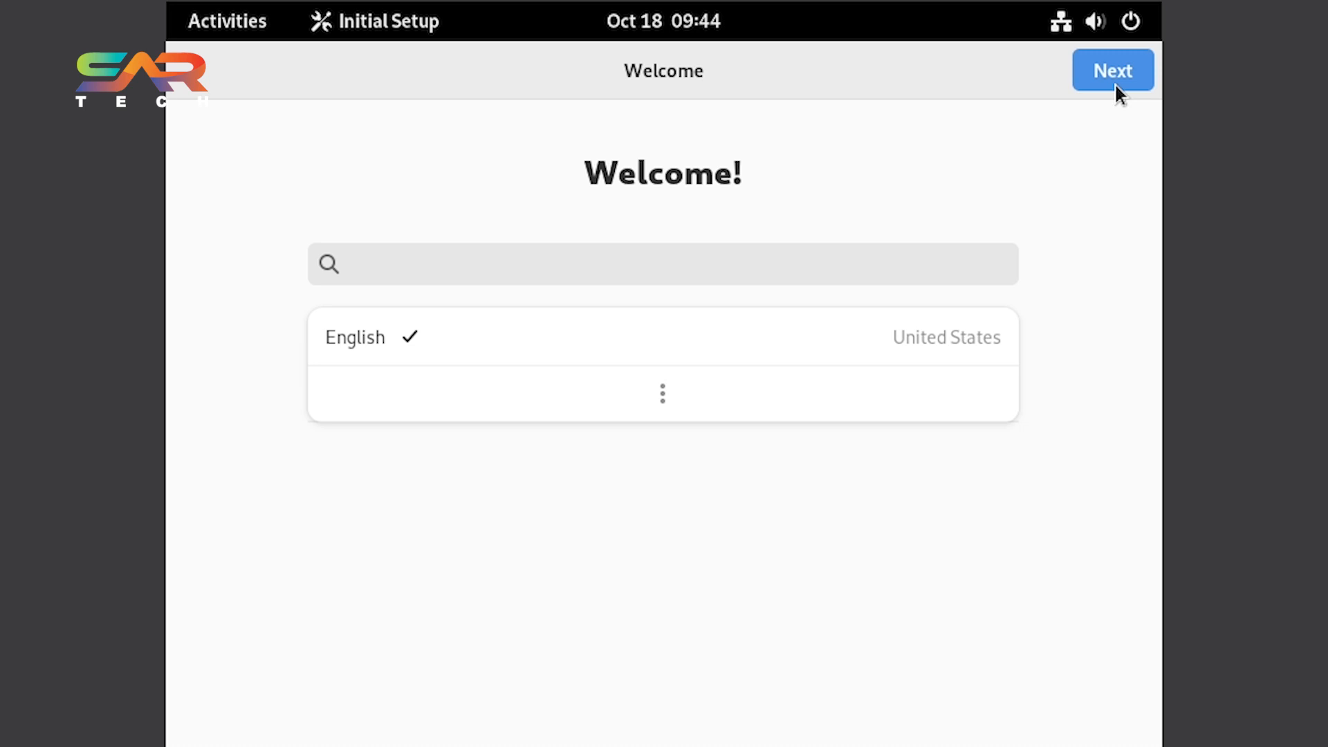
click(1116, 84)
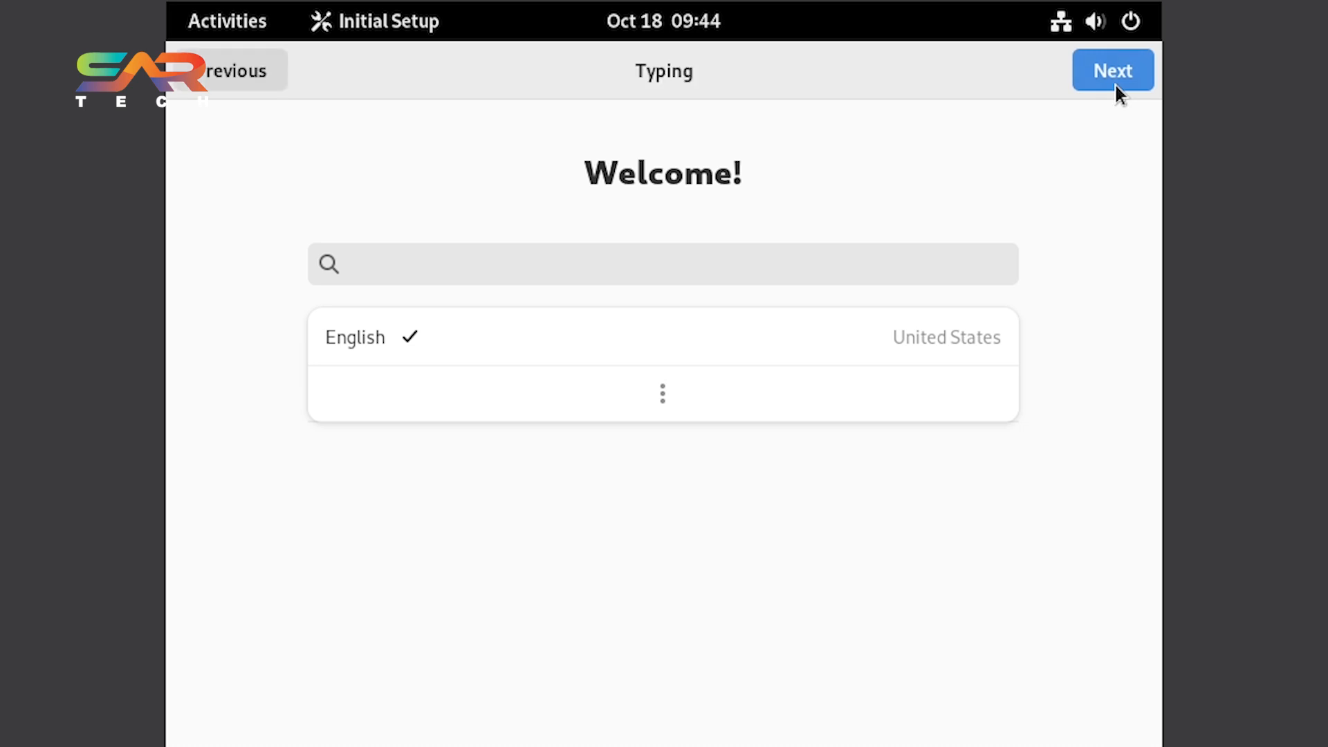
Finish GNOME Initial Setup with English and the English (US) layout, skip online accounts, and start using Debian.
click(1109, 77)
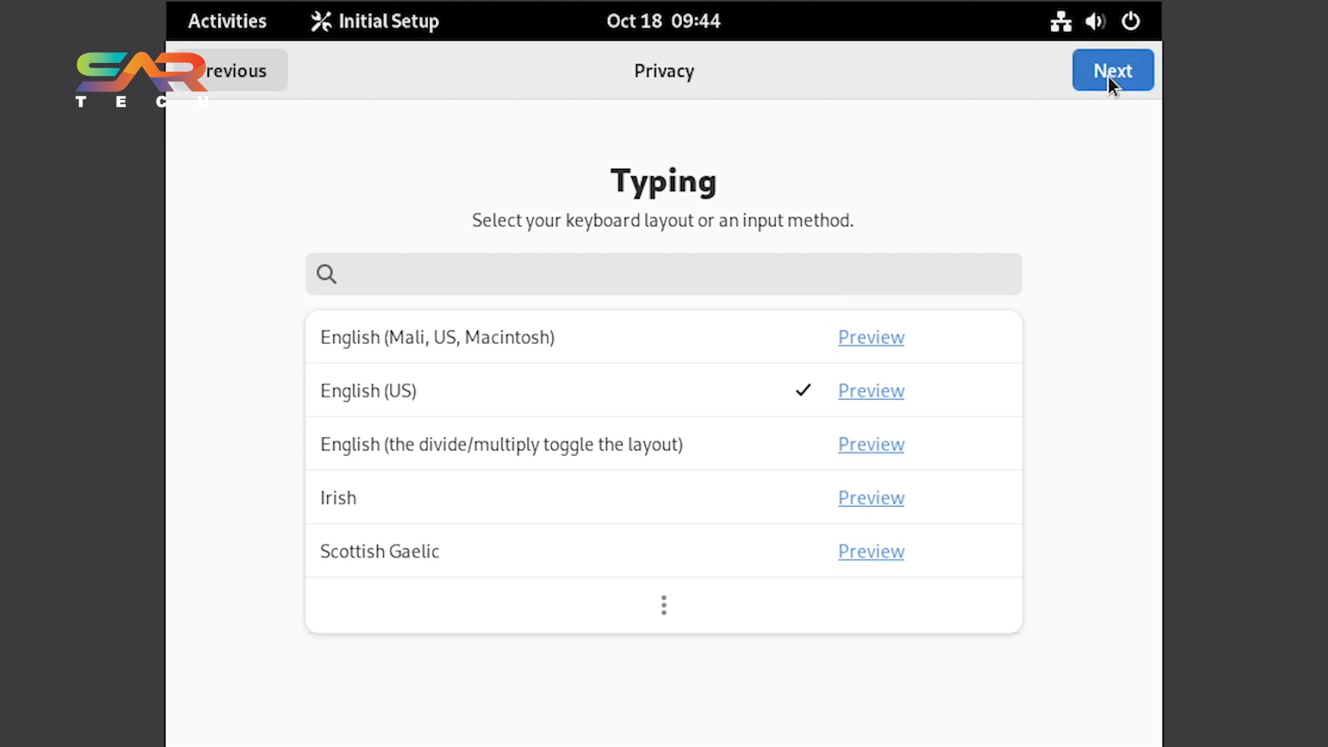
click(1121, 79)
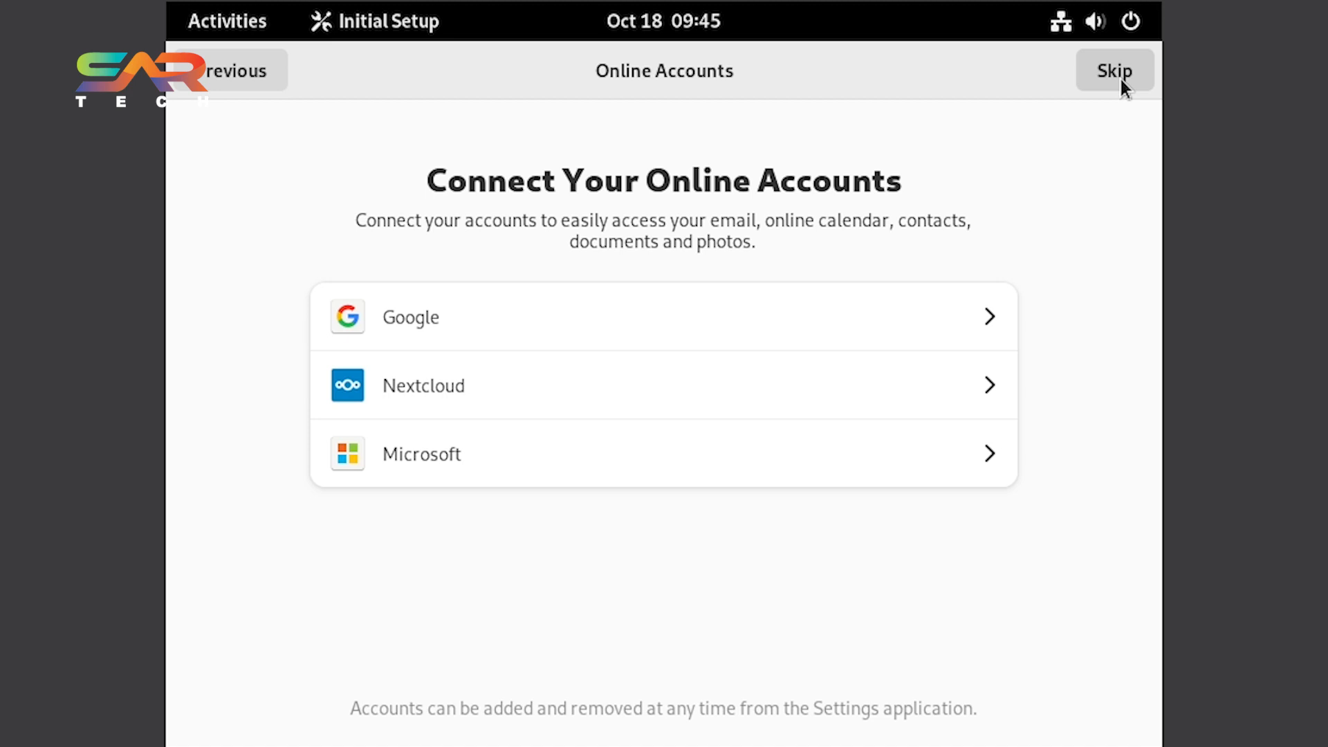
click(1121, 79)
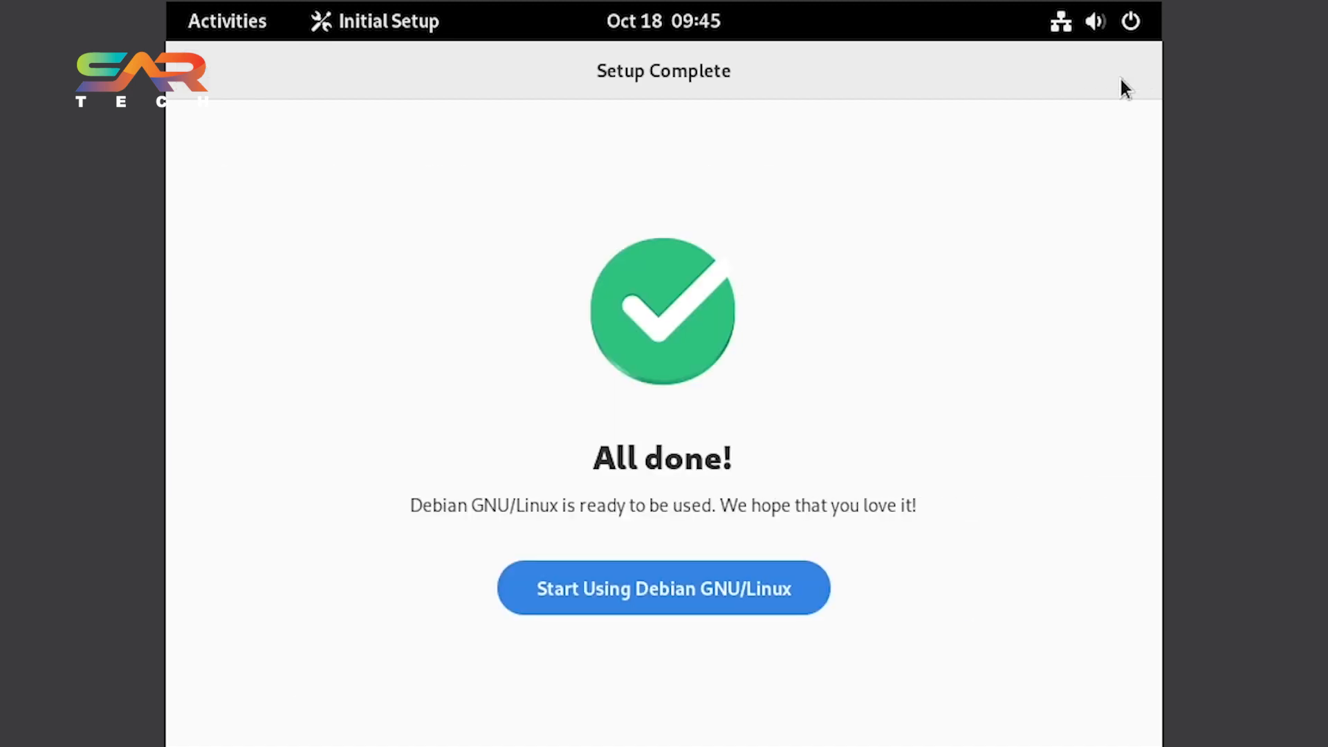
click(746, 596)
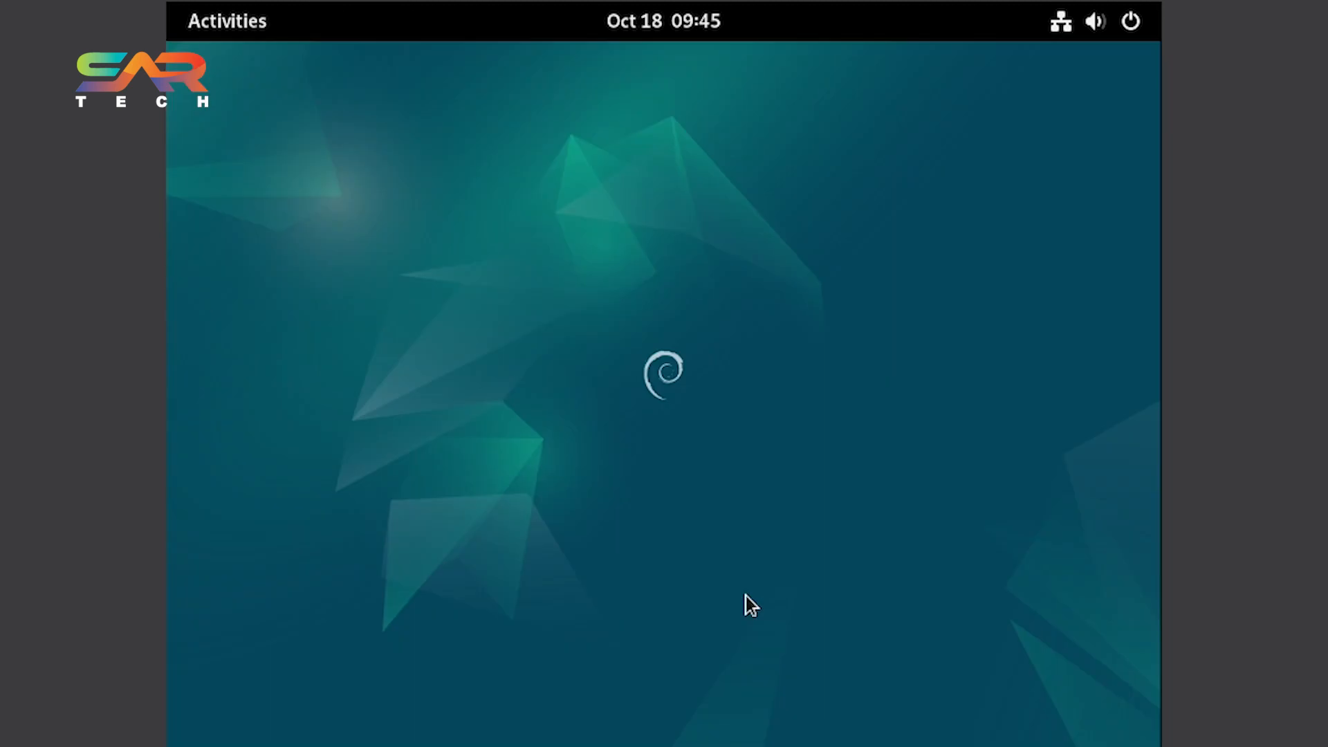
Open a Terminal and try running sudo apt update, answering the sudo password prompts.
key(super)
click(884, 414)
text(sudo apt update)
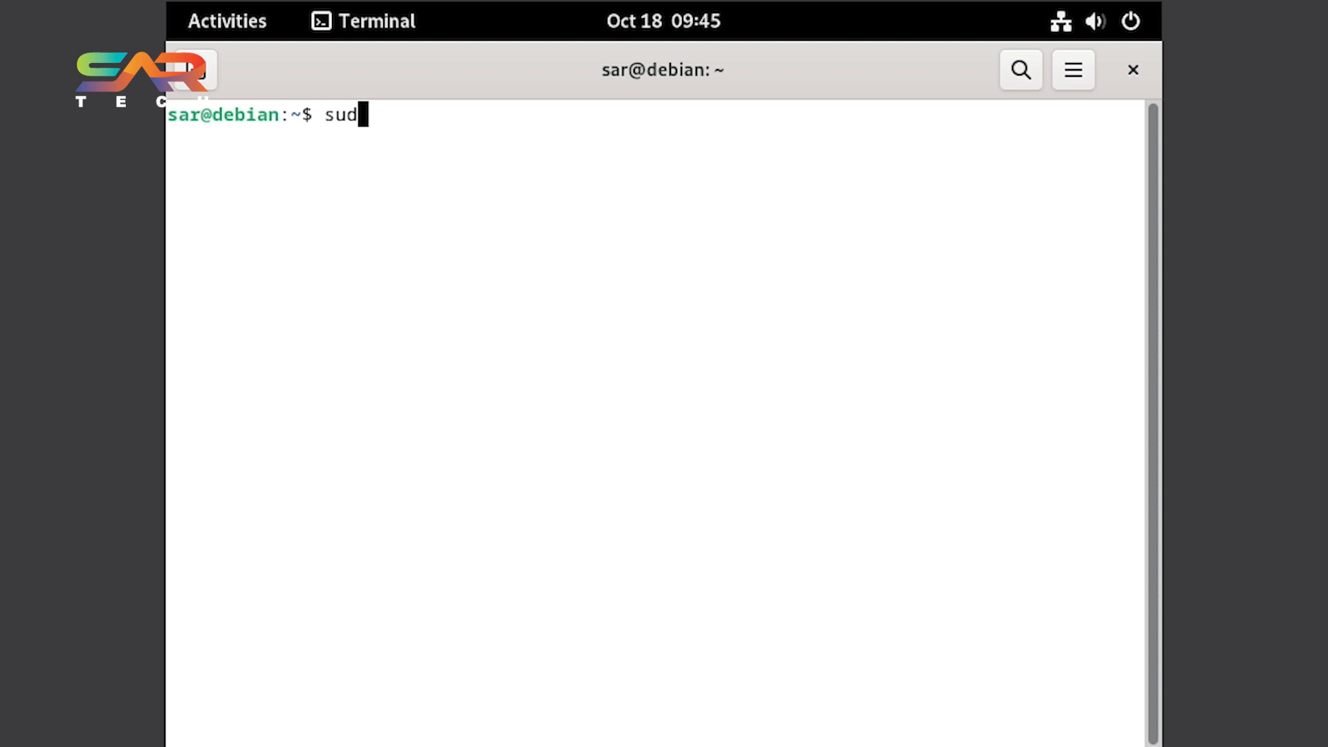
key(Return)
key(Return)
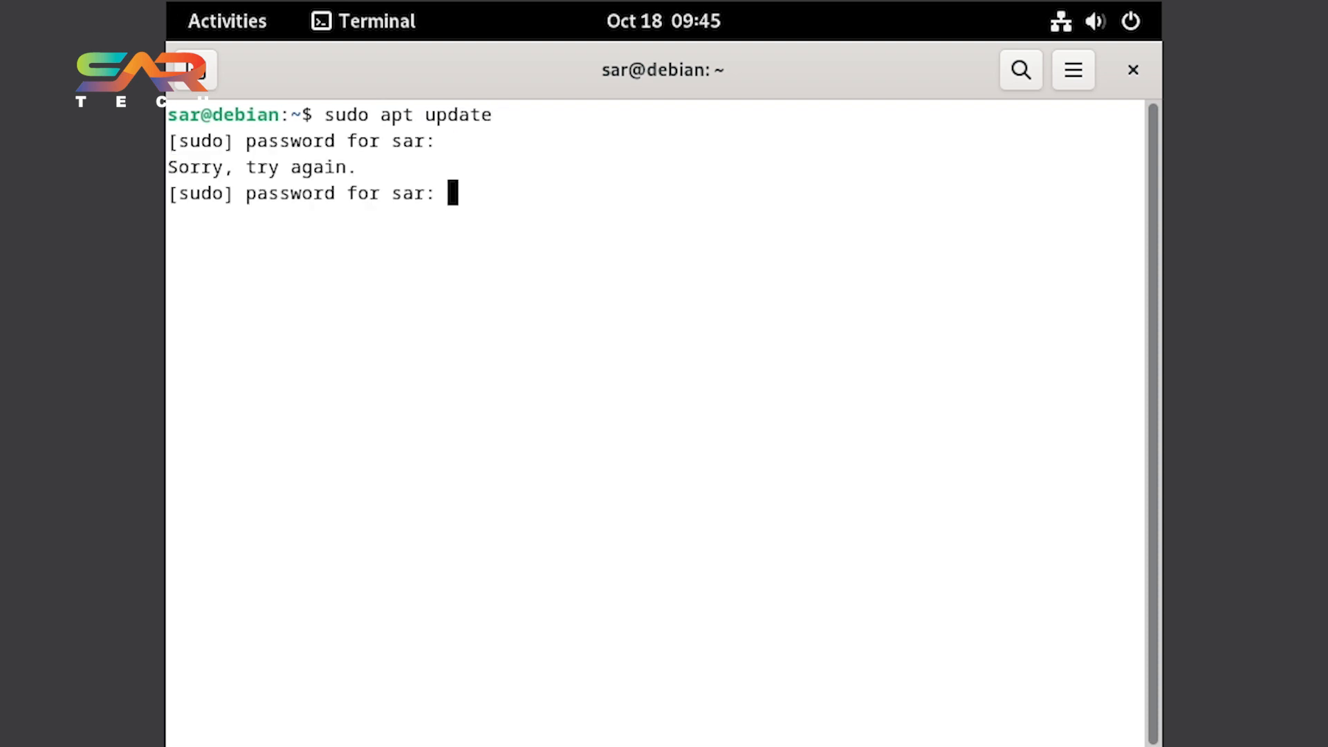
key(Return)
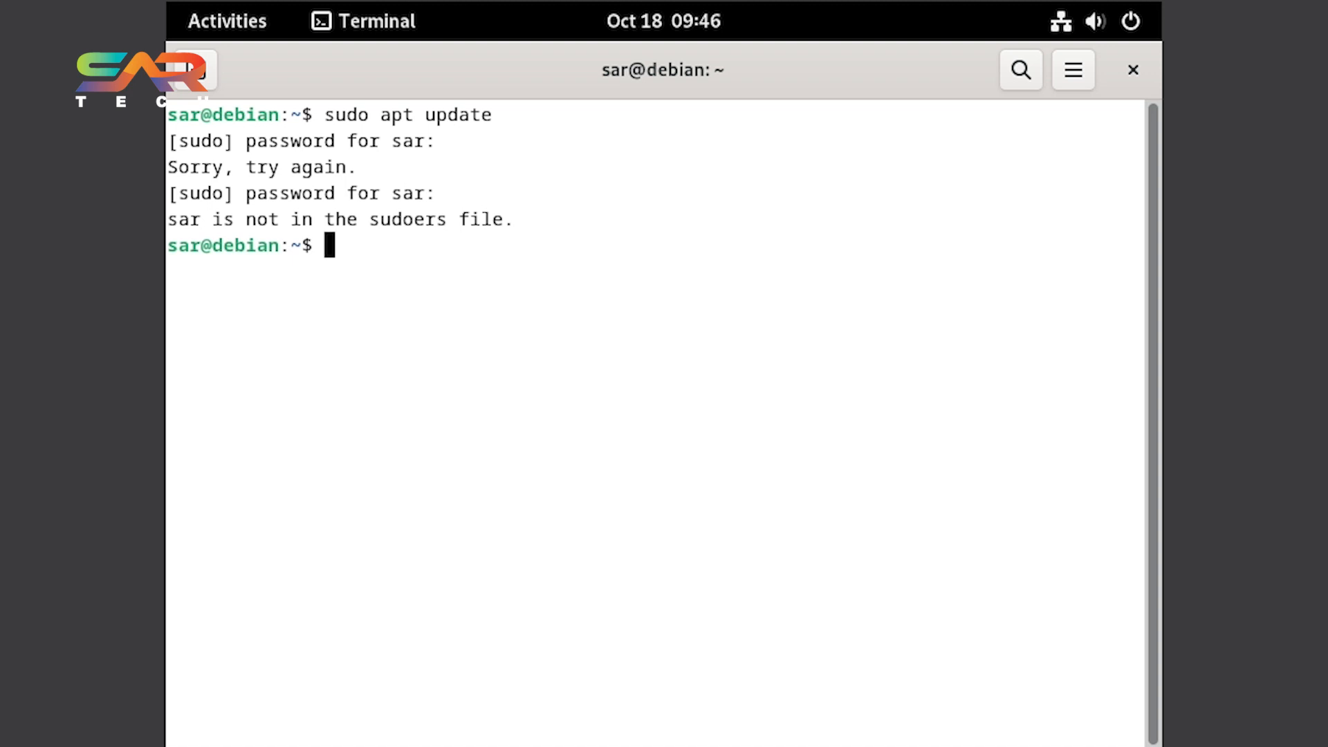
Switch to the root account with su, entering the root password.
text(su)
key(Return)
key(Return)
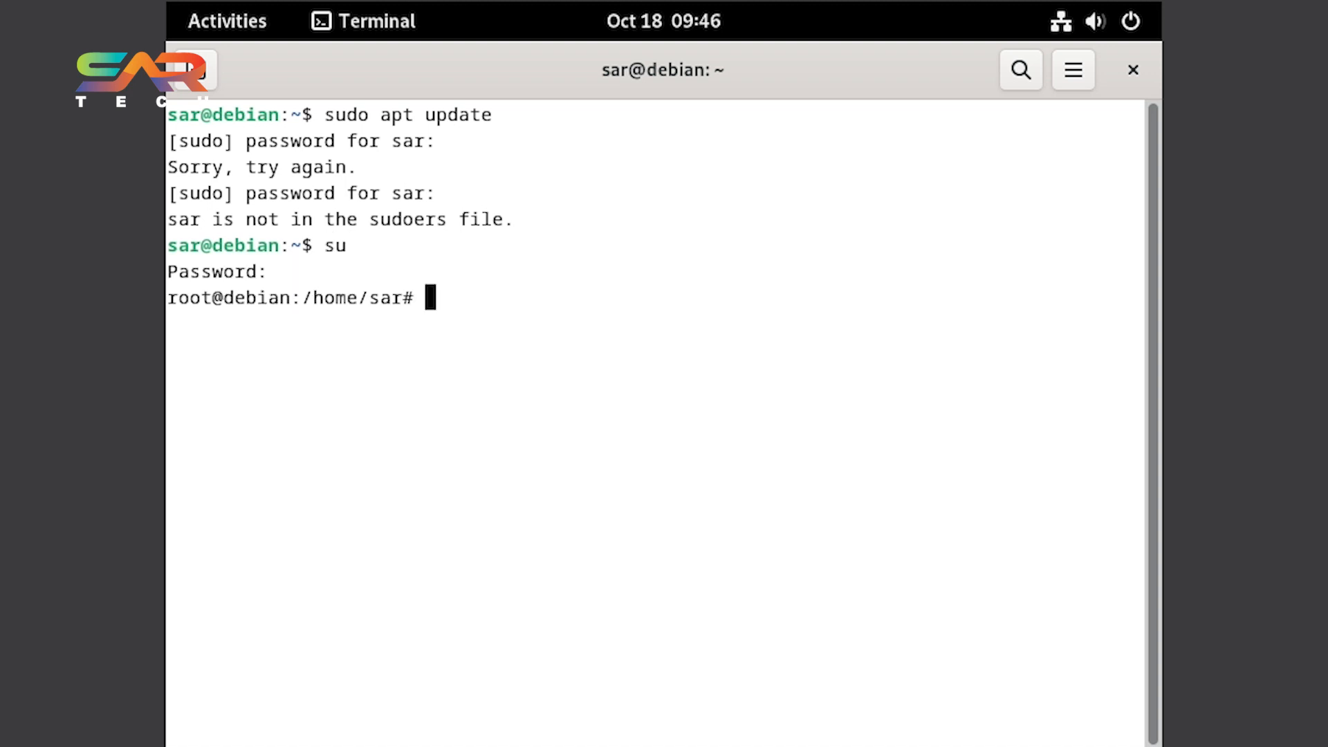
Open /etc/sudoers in nano as root.
text(nano /etc/sudoers)
key(Left)
key(Left)
key(Left)
key(Left)
key(Left)
key(Left)
key(Left)
key(Left)
key(Left)
key(Left)
key(Left)
text(/)
key(End)
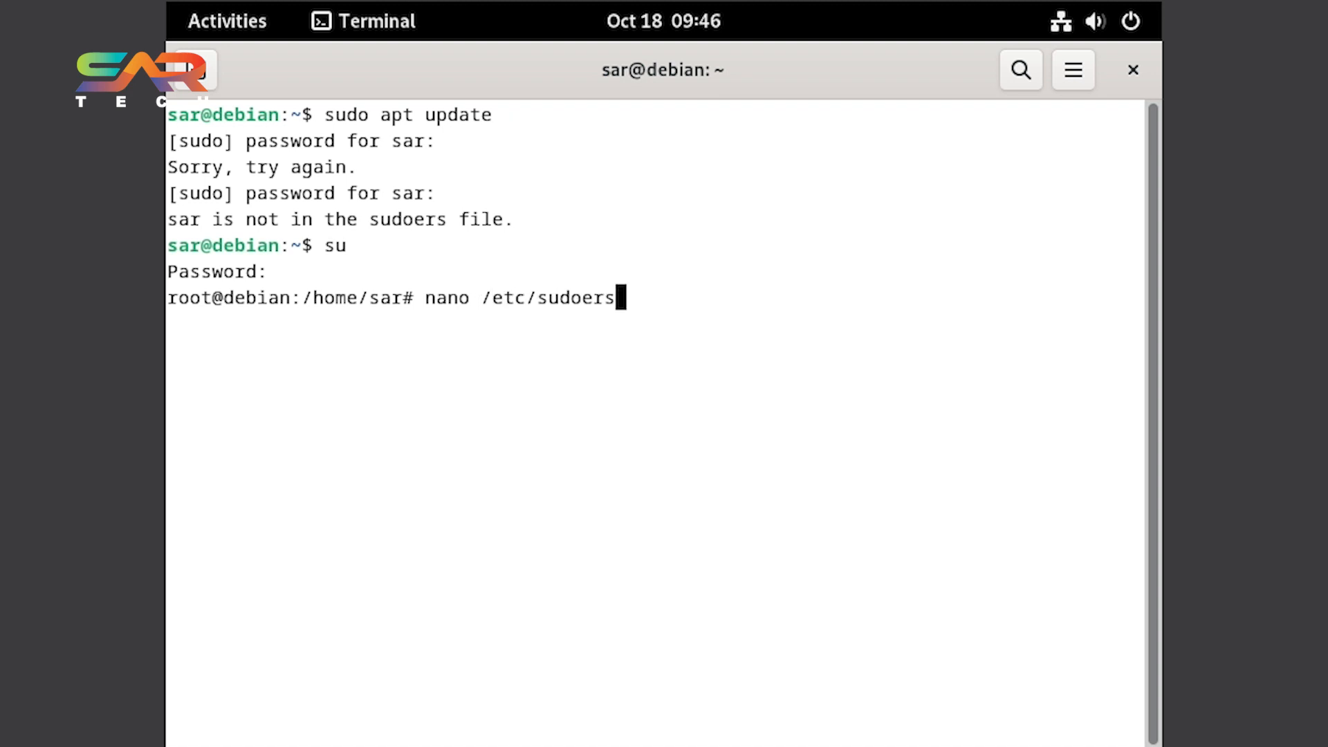
key(Return)
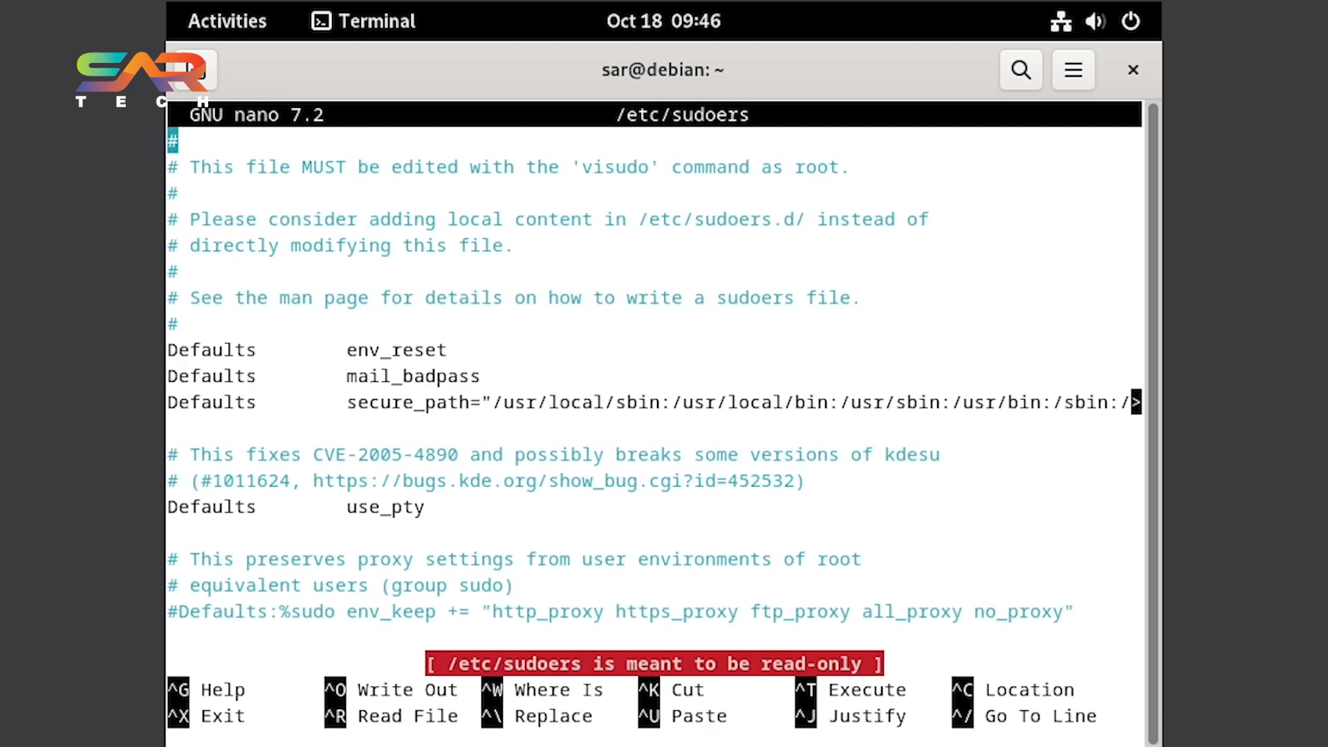
Add a line granting the user account ALL=(ALL:ALL) ALL below the %sudo rule, then save and close the file.
key(ctrl+End)
key(Up)
key(Up)
key(Up)
key(Up)
key(Return)
key(Up)
text(SAR)
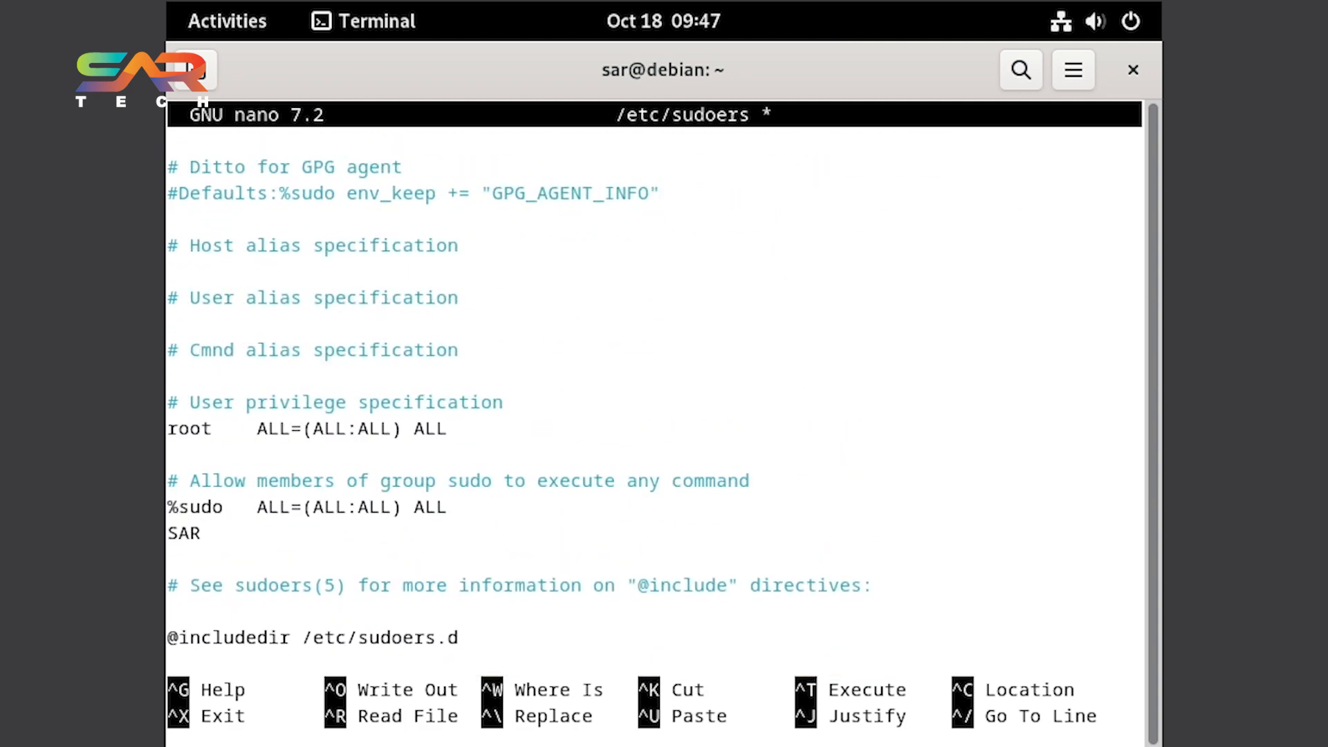
key(BackSpace)
text(ALL=(ALL:ALL) ALL)
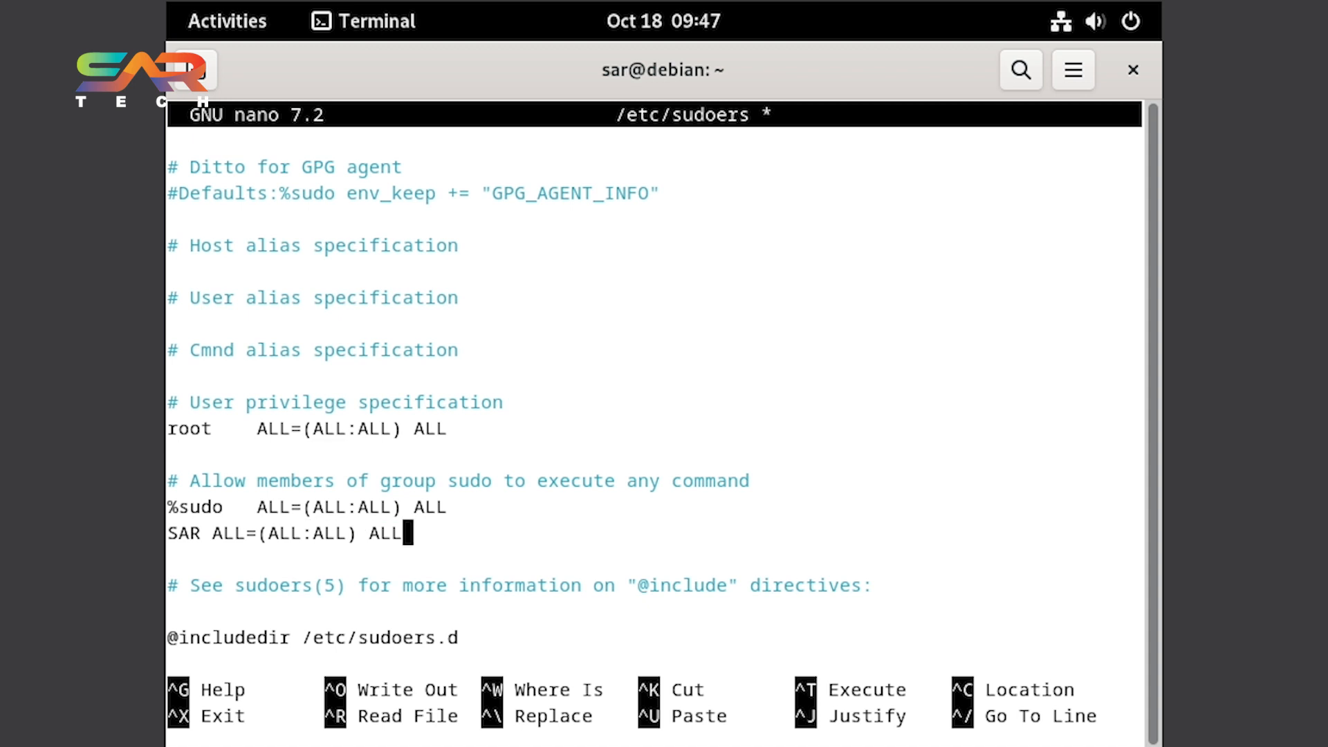
key(ctrl+o)
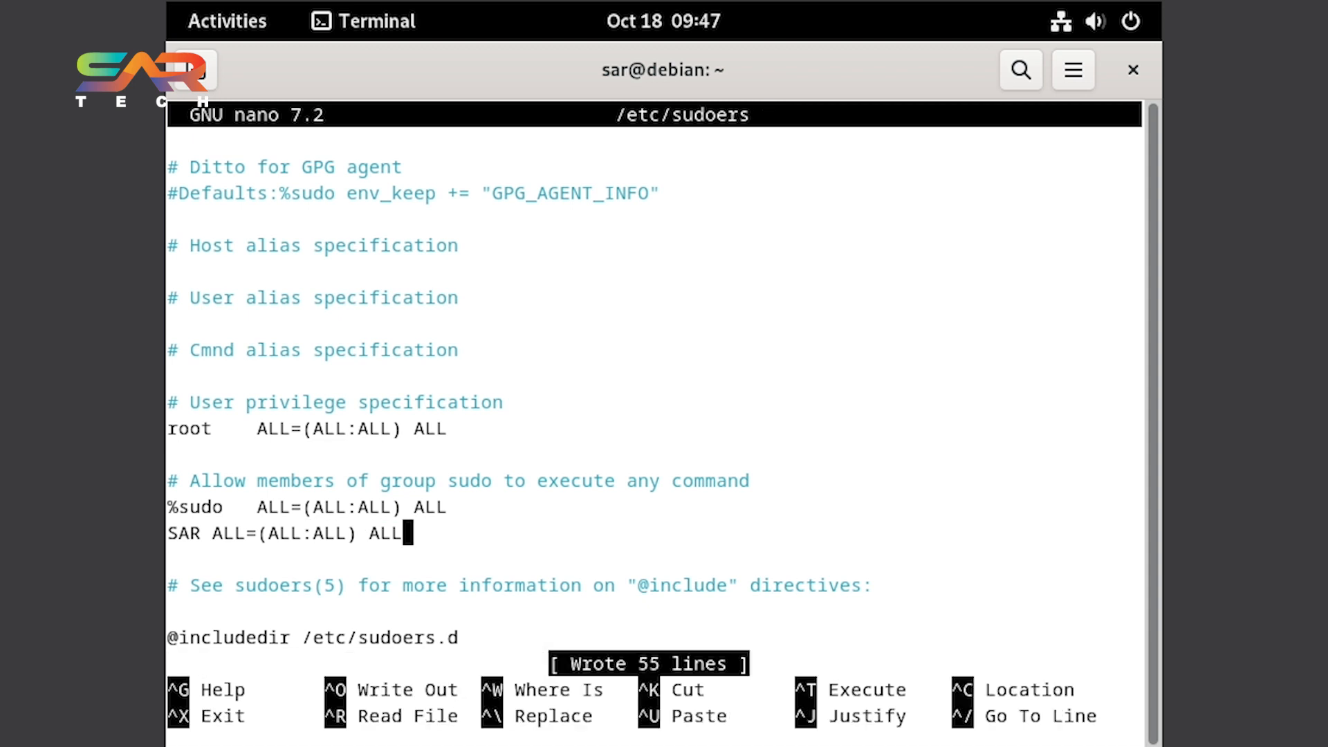
key(Return)
key(ctrl+x)
Clear the terminal and exit the root shell.
text(clear)
key(Return)
text(exit)
key(Return)
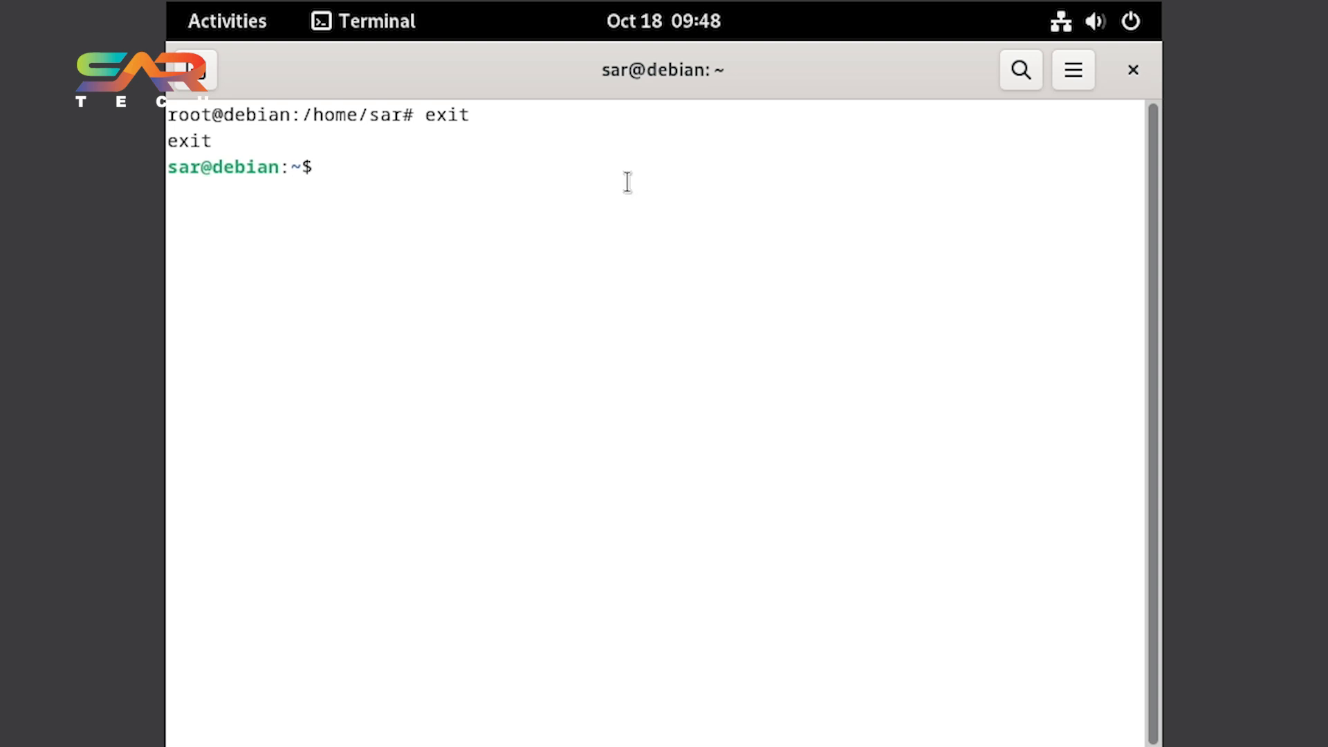
Run sudo apt update as the regular user, entering the user password.
text(sudo apt update)
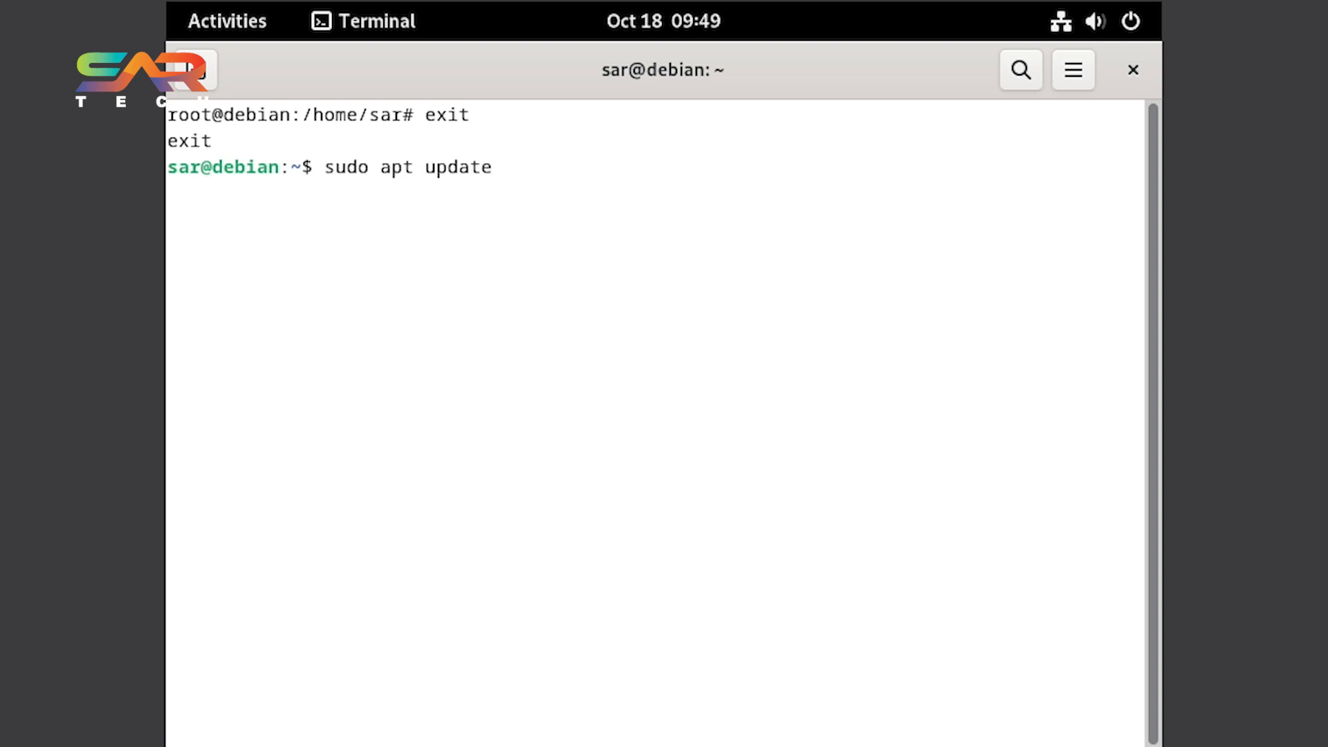
key(Return)
key(Return)
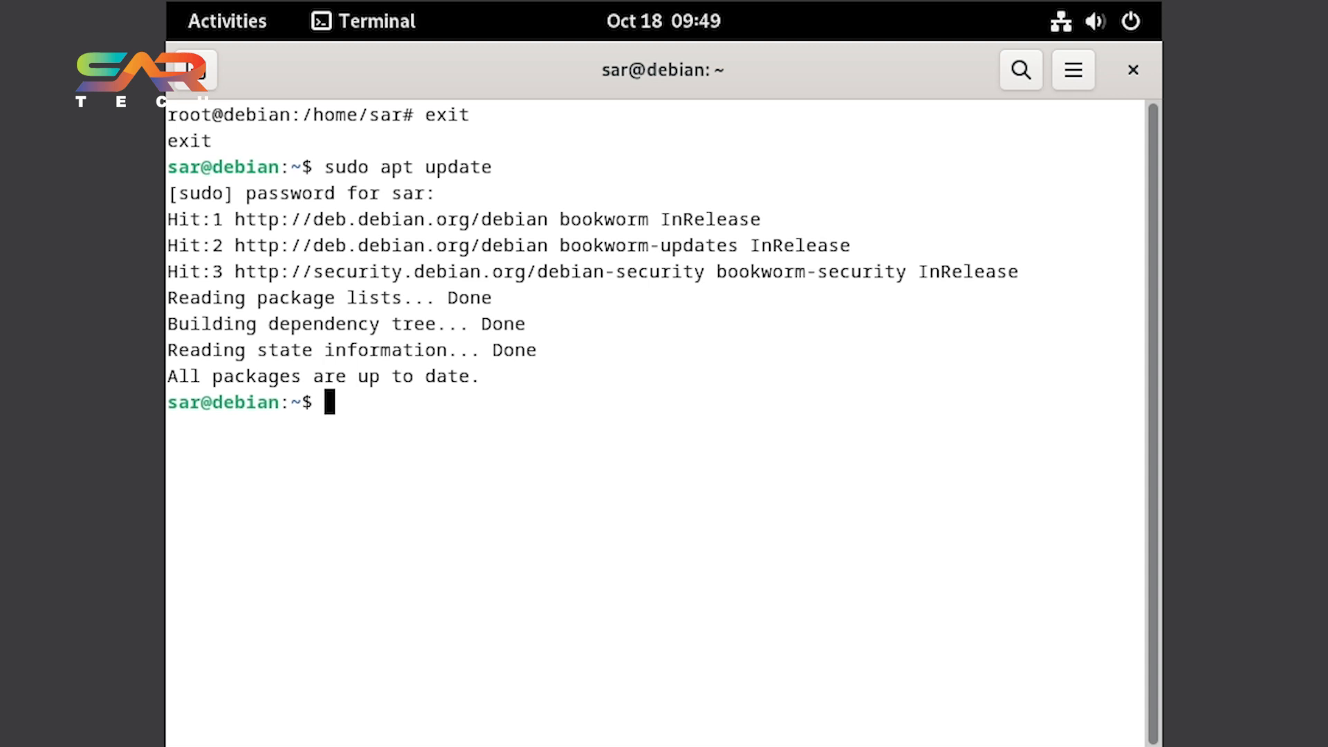
Open /etc/apt/sources.list with sudo nano, then save it and exit the editor.
text(nano)
key(BackSpace)
key(BackSpace)
key(BackSpace)
key(BackSpace)
key(BackSpace)
text(sudo nano )
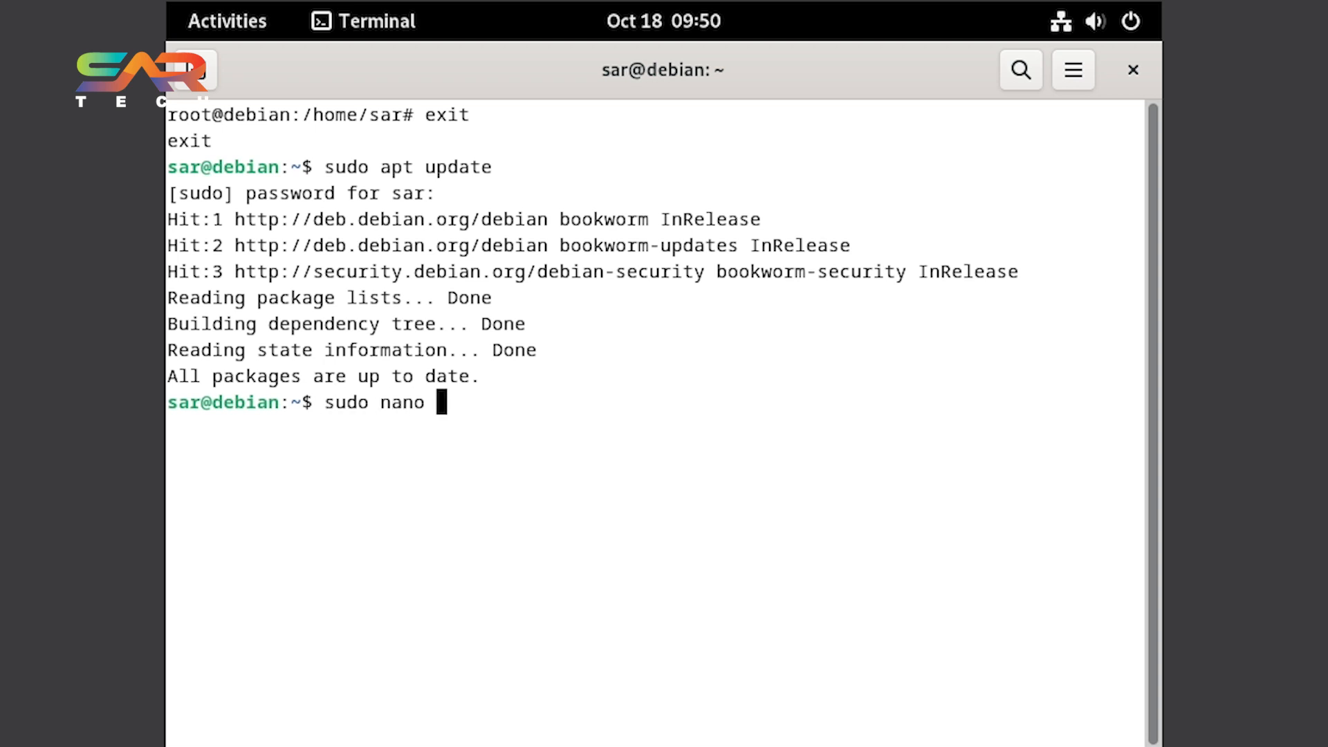
text(/etc/apt/sources)
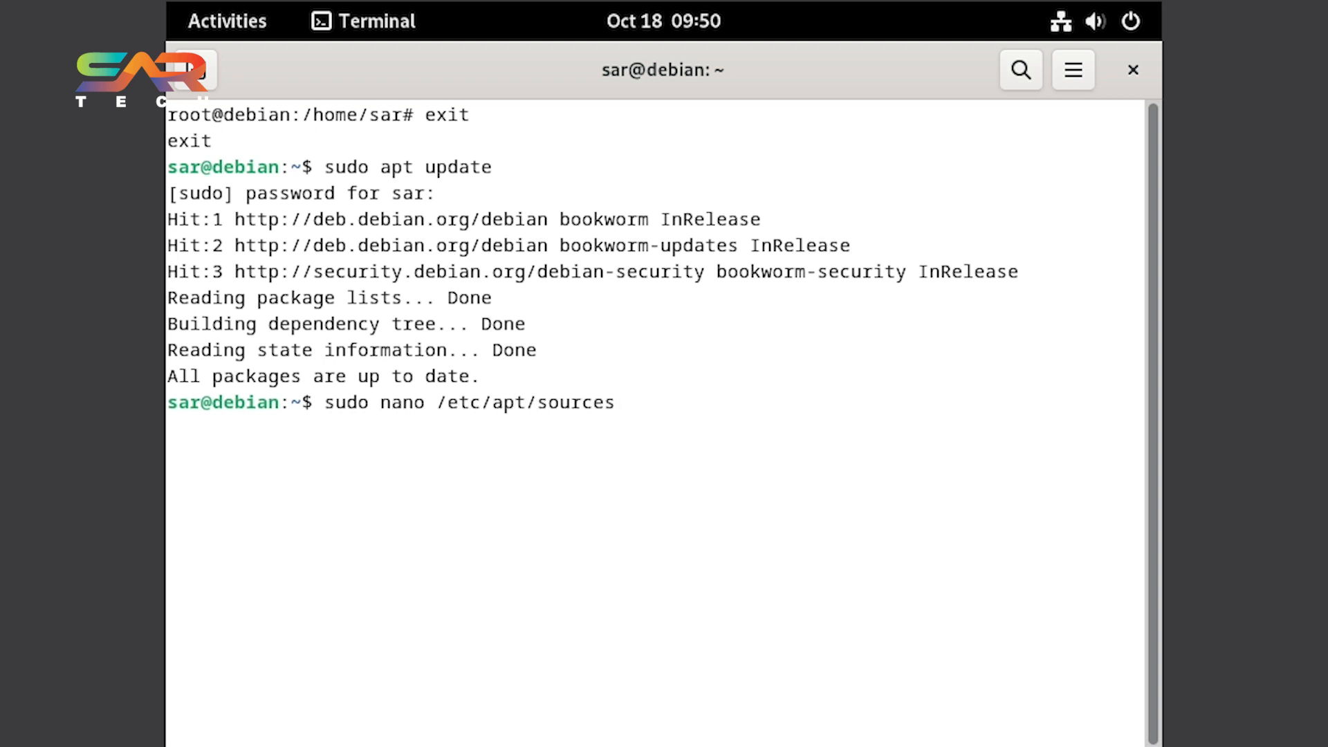
text(.list)
key(Return)
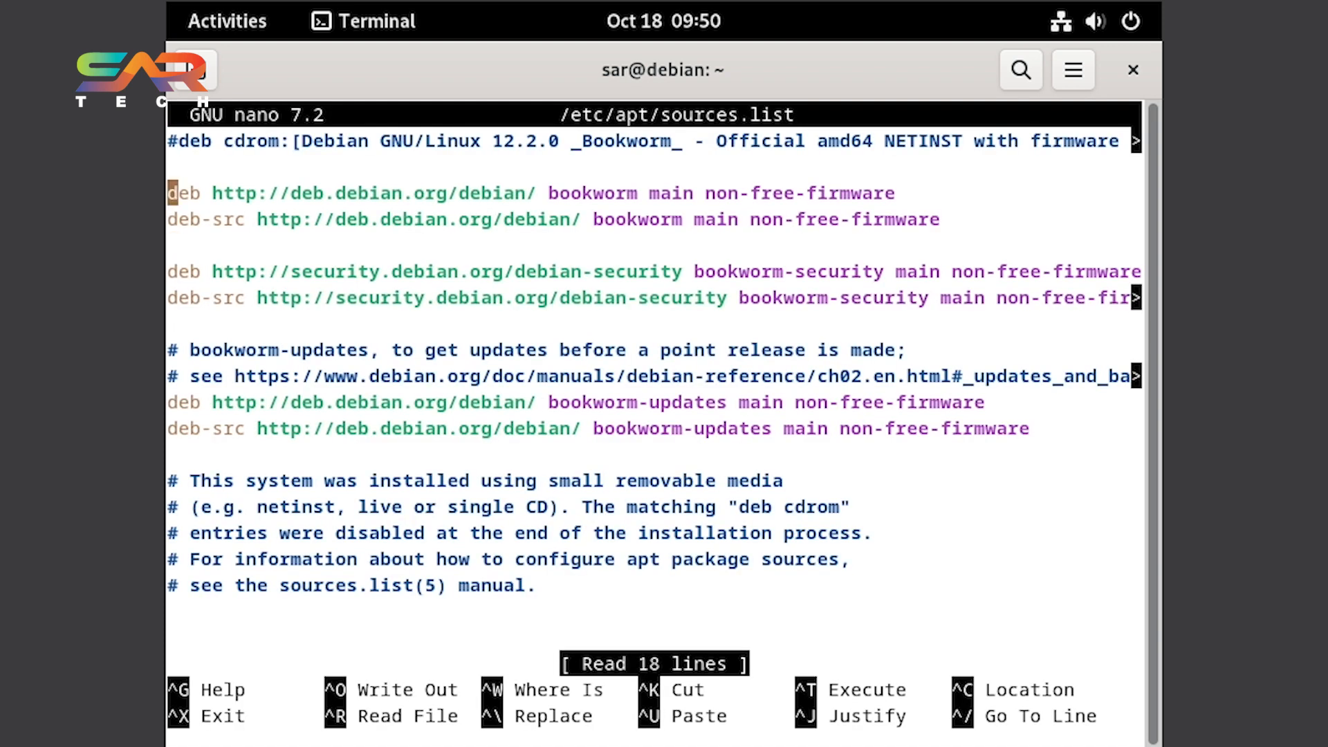
key(Up)
key(ctrl+o)
key(Return)
key(ctrl+x)
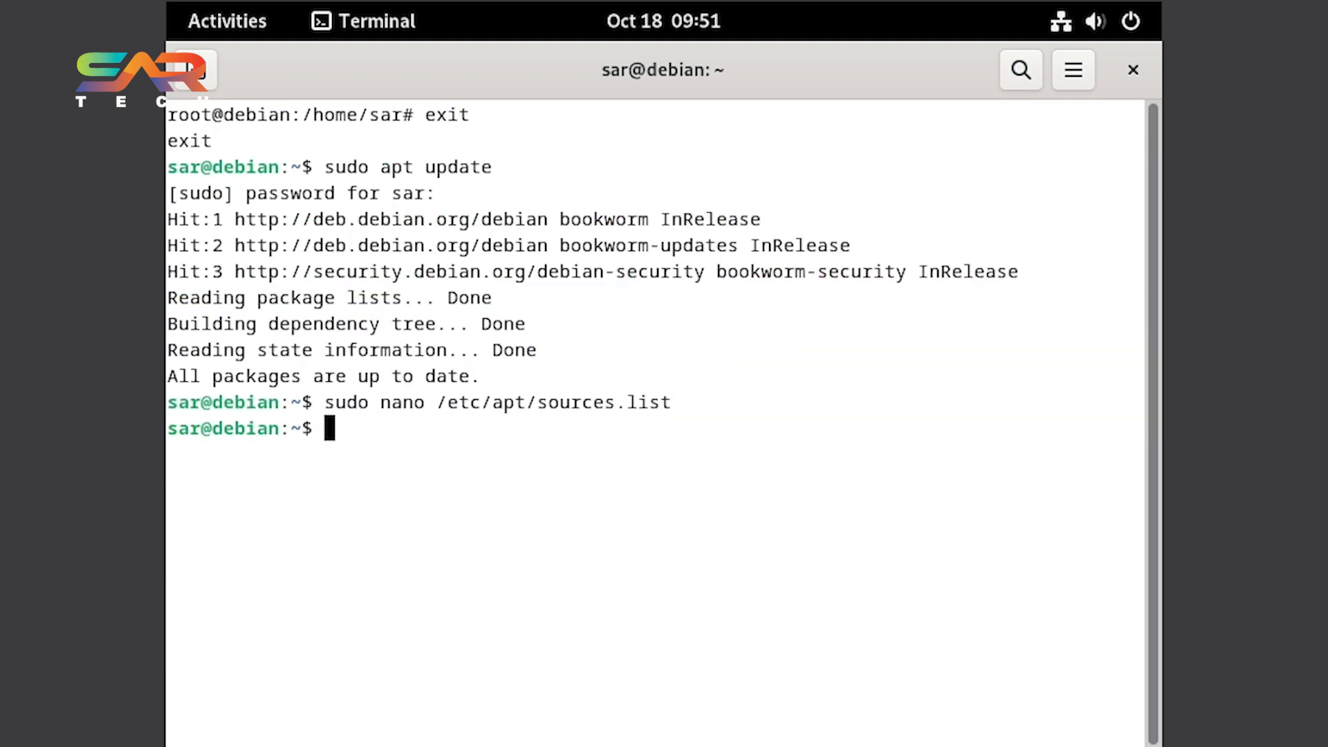
Run sudo apt update again and clear the terminal.
text(sudo apt update)
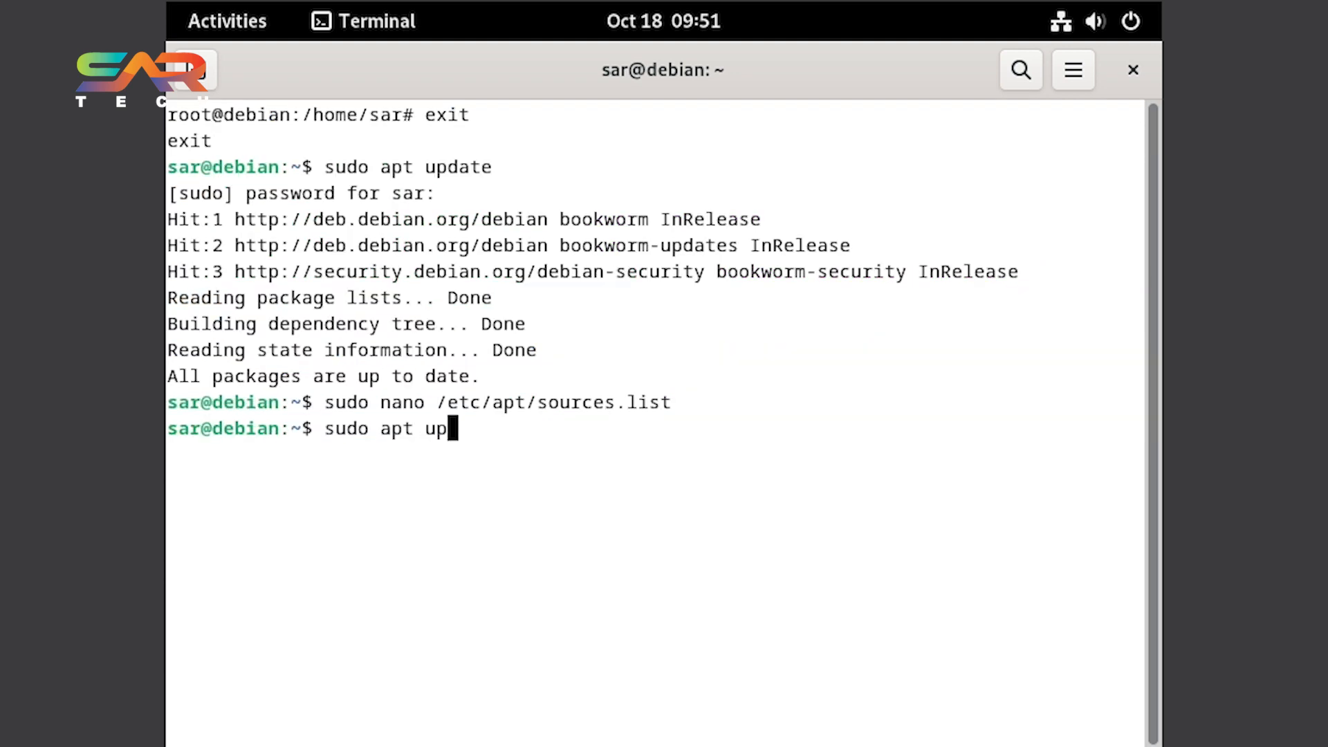
key(Return)
text(clear)
key(Return)
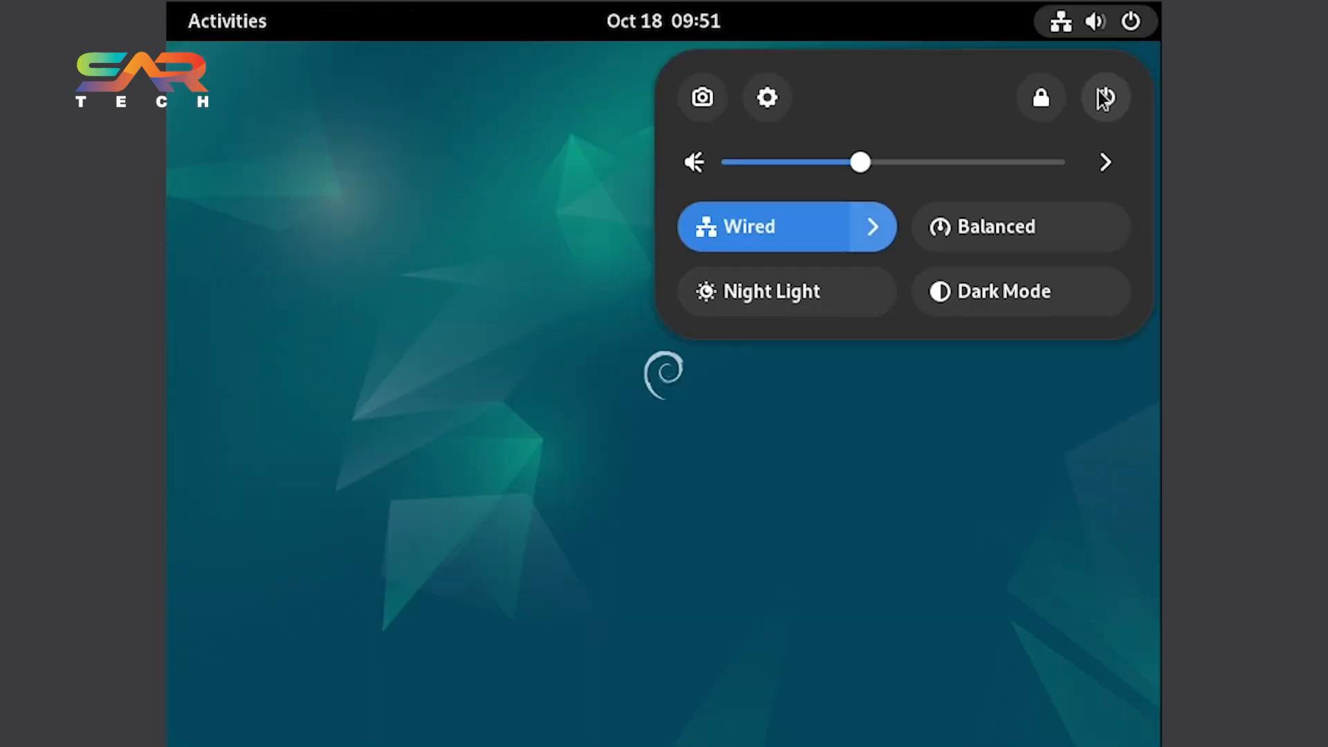
Power off the Debian system.
click(1106, 97)
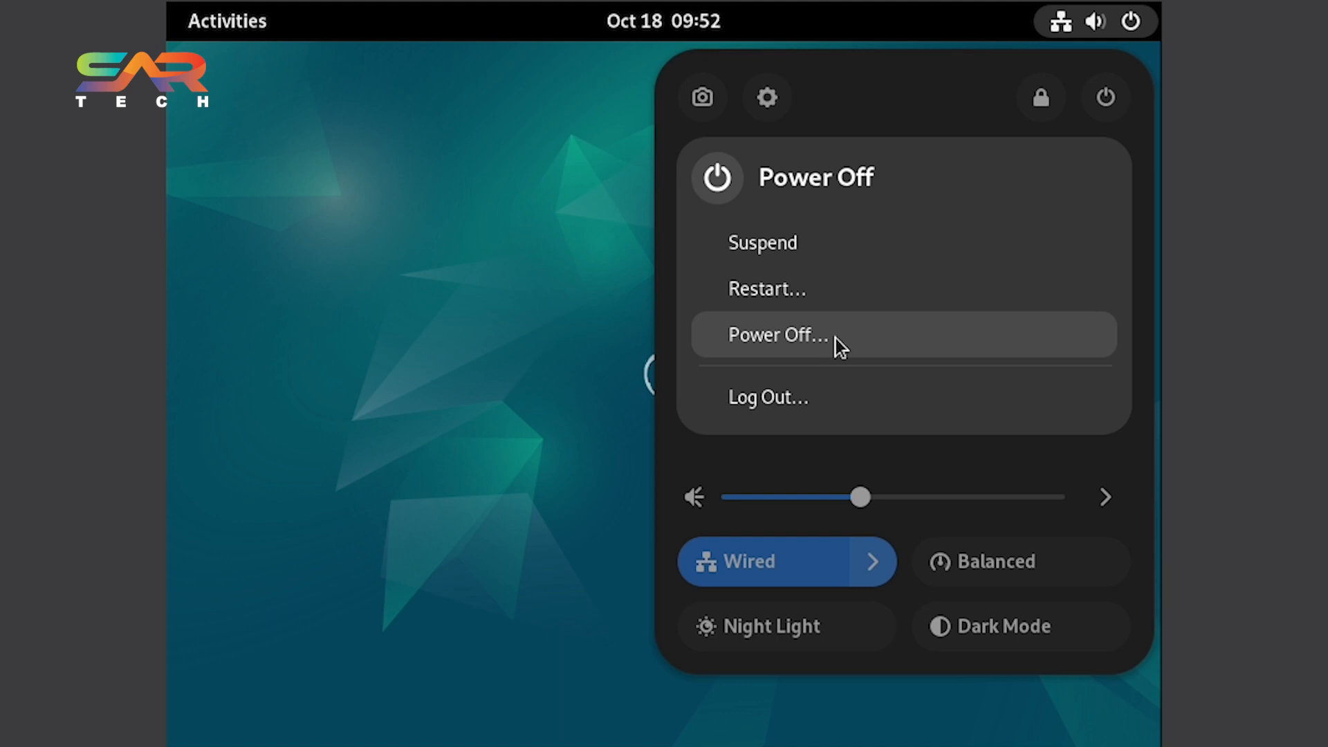
click(836, 338)
click(922, 447)
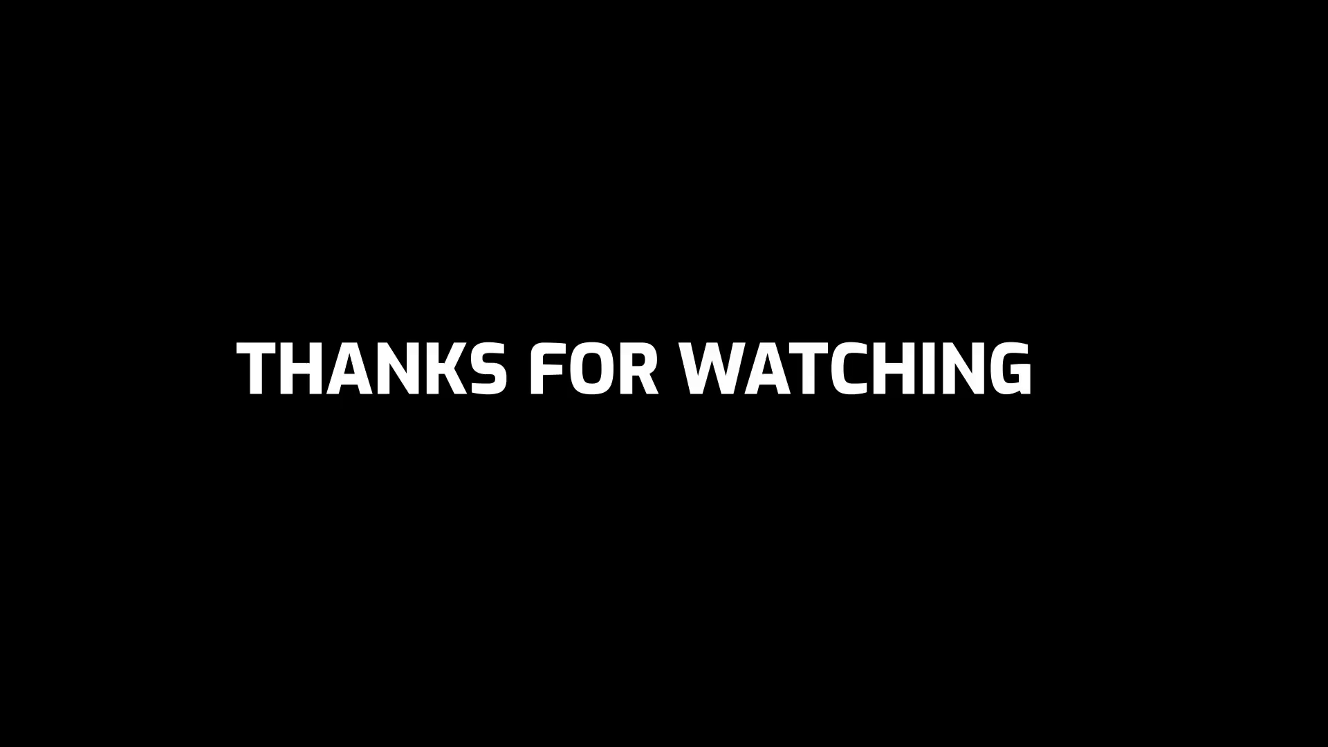